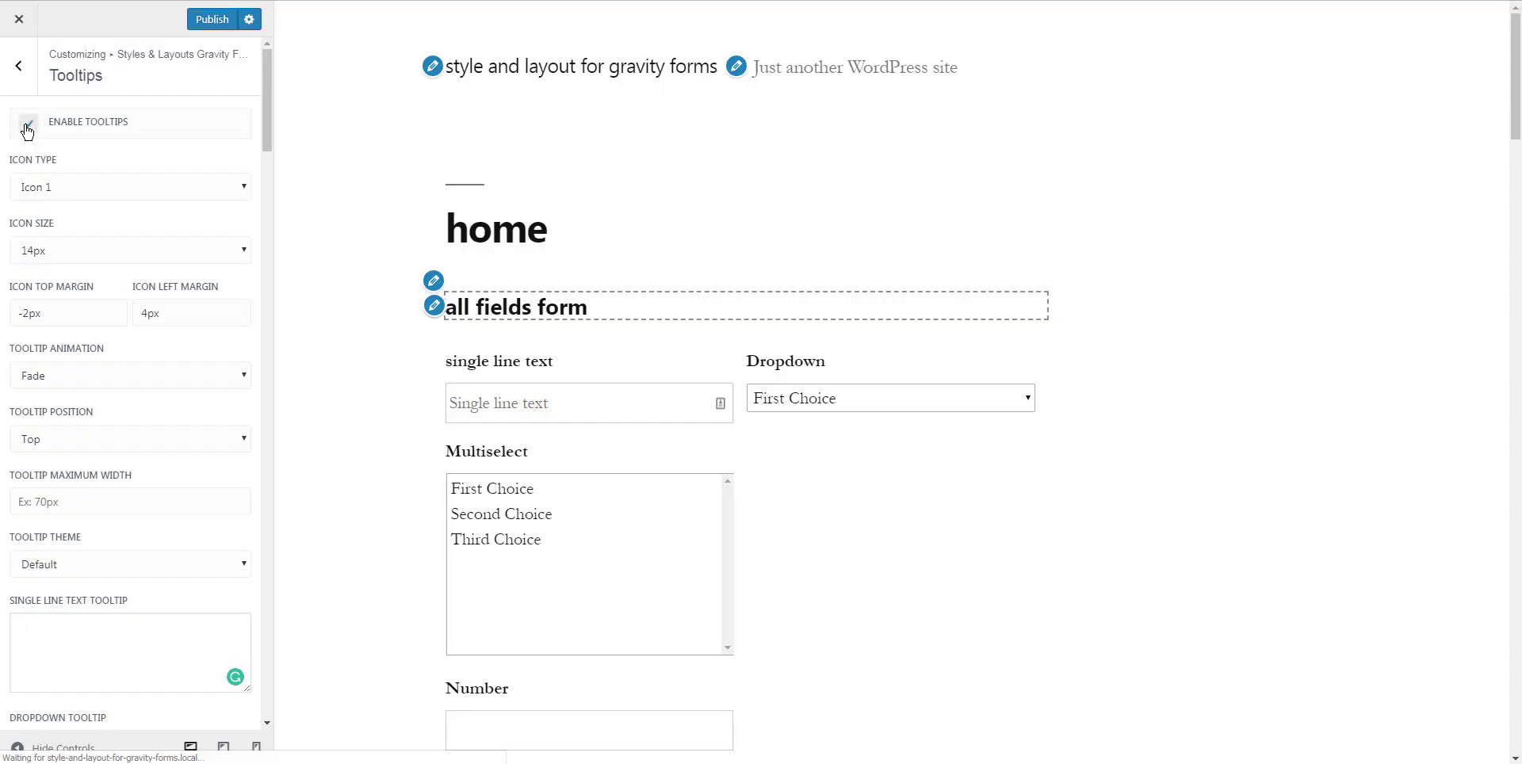
# - Enter "Each form field have their boxes for tooltips" as the single line text tooltip and preview it on the form
pyautogui.scroll(-1, 42, 168)
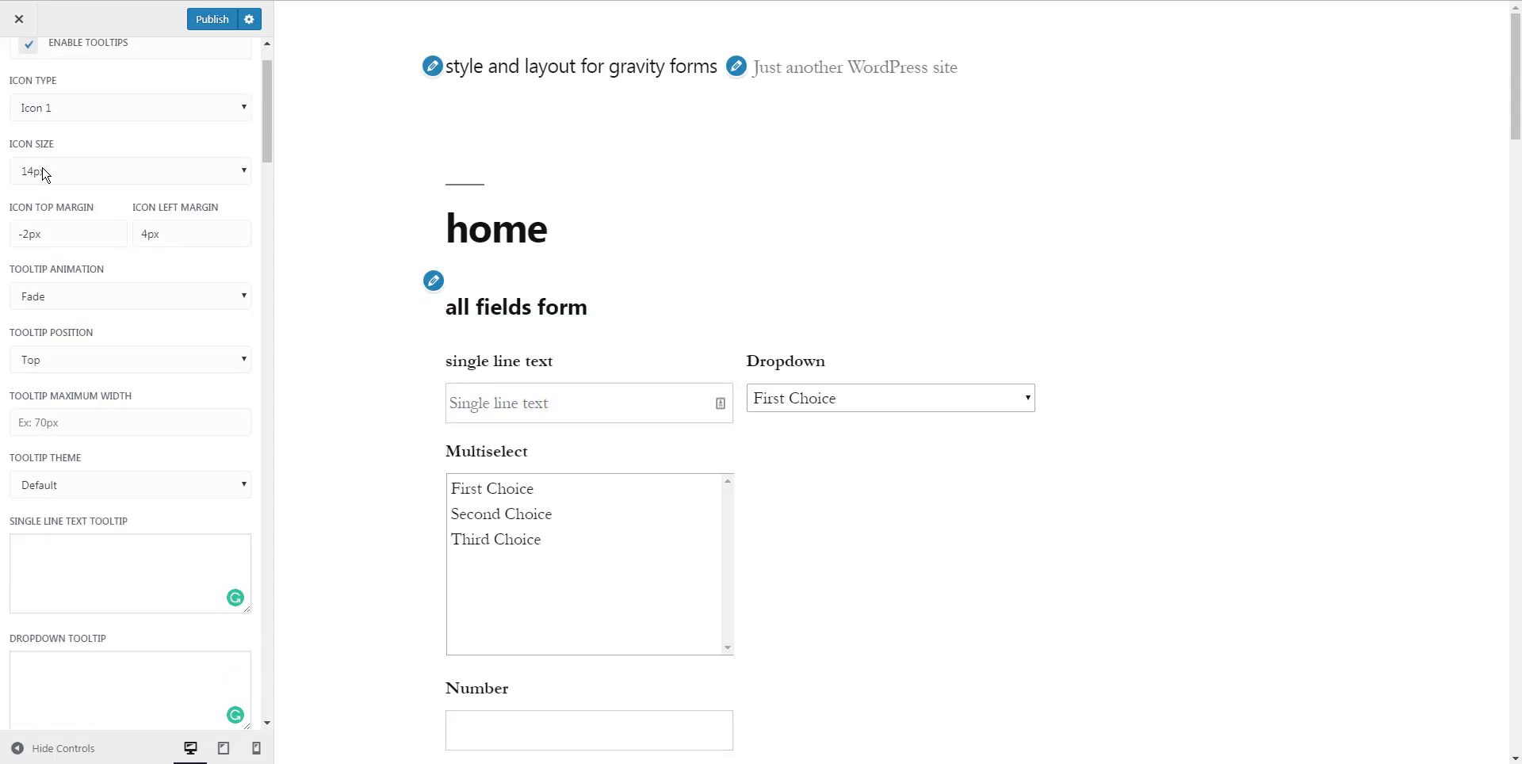
pyautogui.scroll(-2, 44, 174)
pyautogui.click(56, 407)
pyautogui.write('Each form field have their boxes for tooltips')
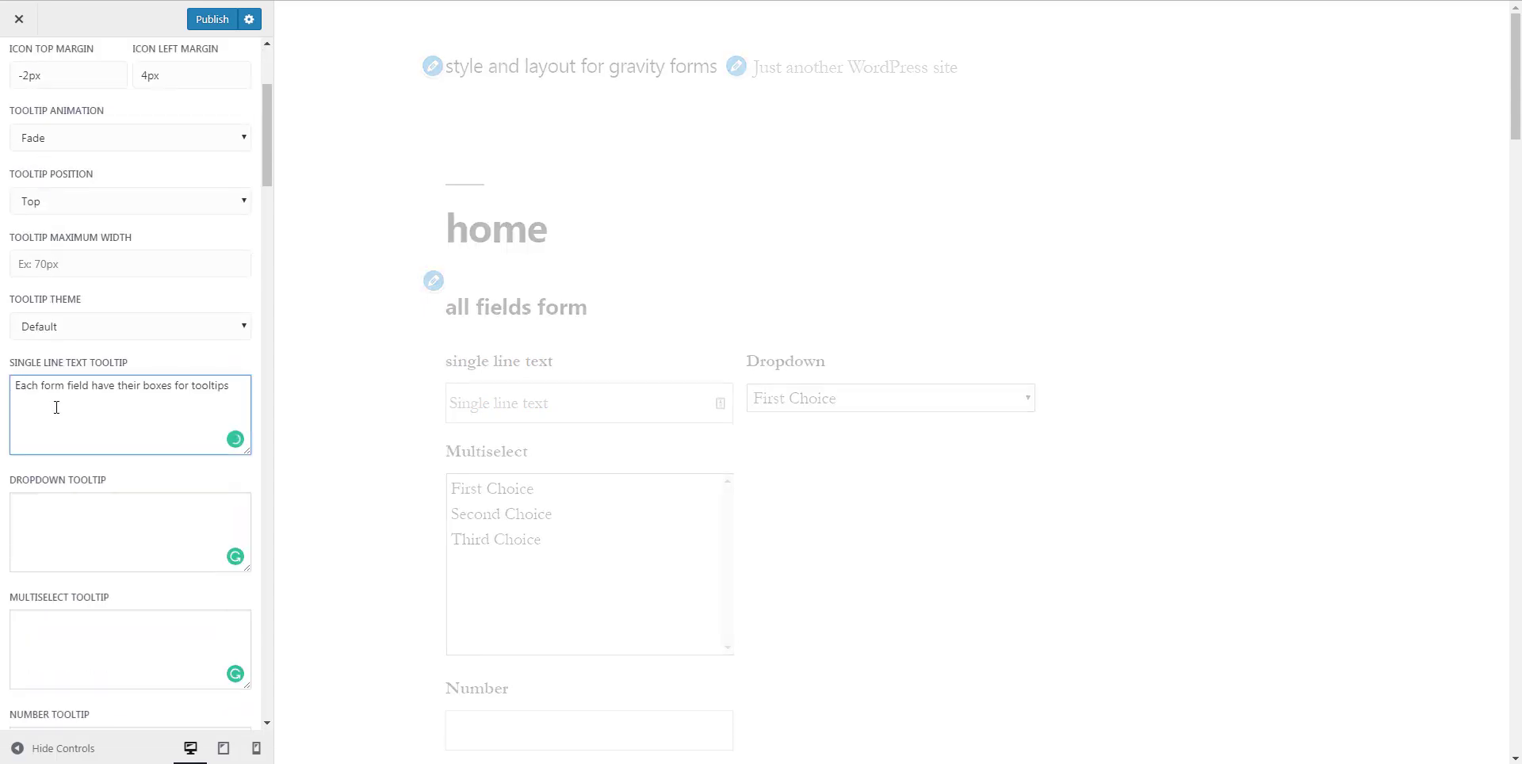
pyautogui.moveTo(559, 361)
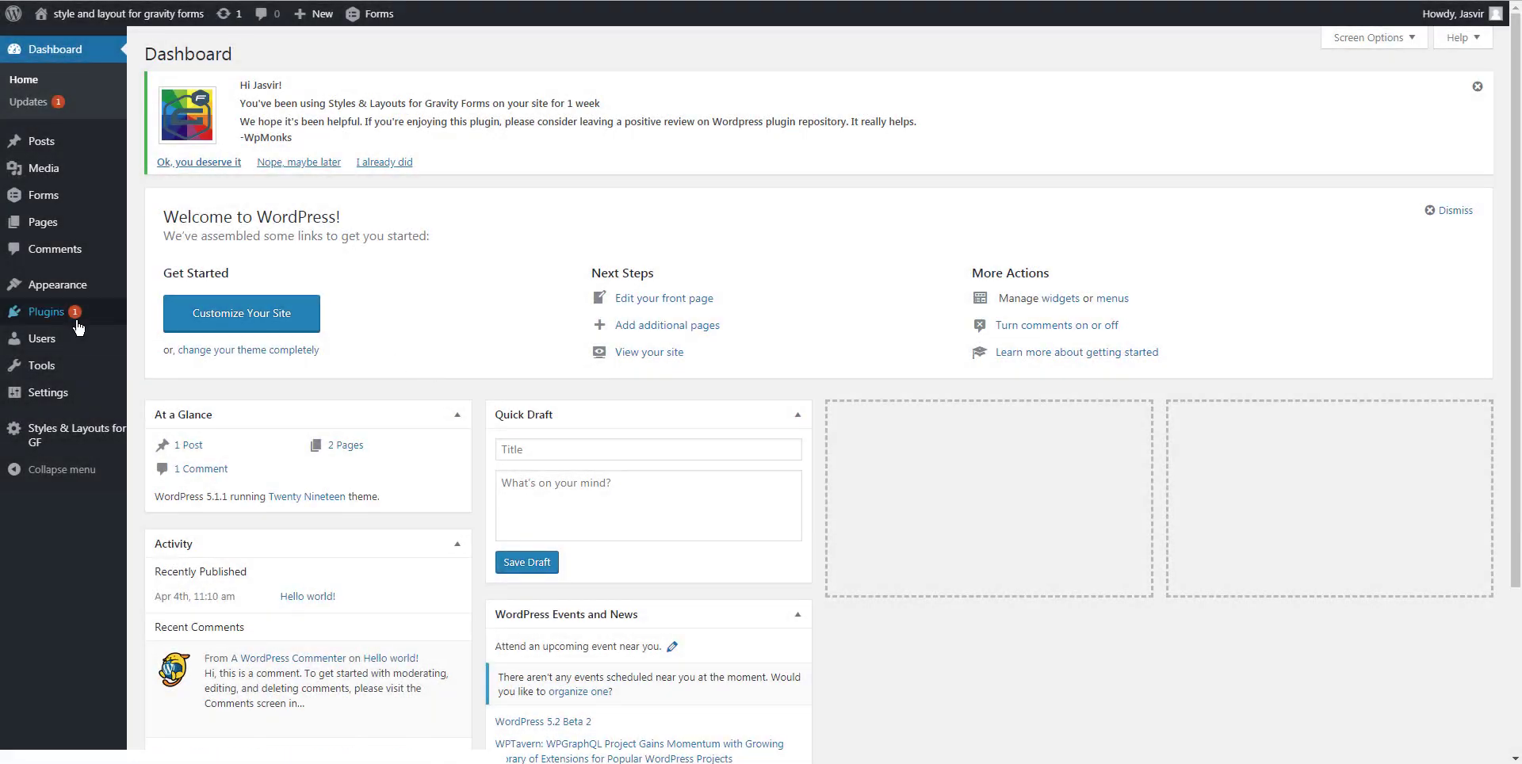
# - Open the list of installed plugins from the WordPress dashboard
pyautogui.moveTo(100, 319)
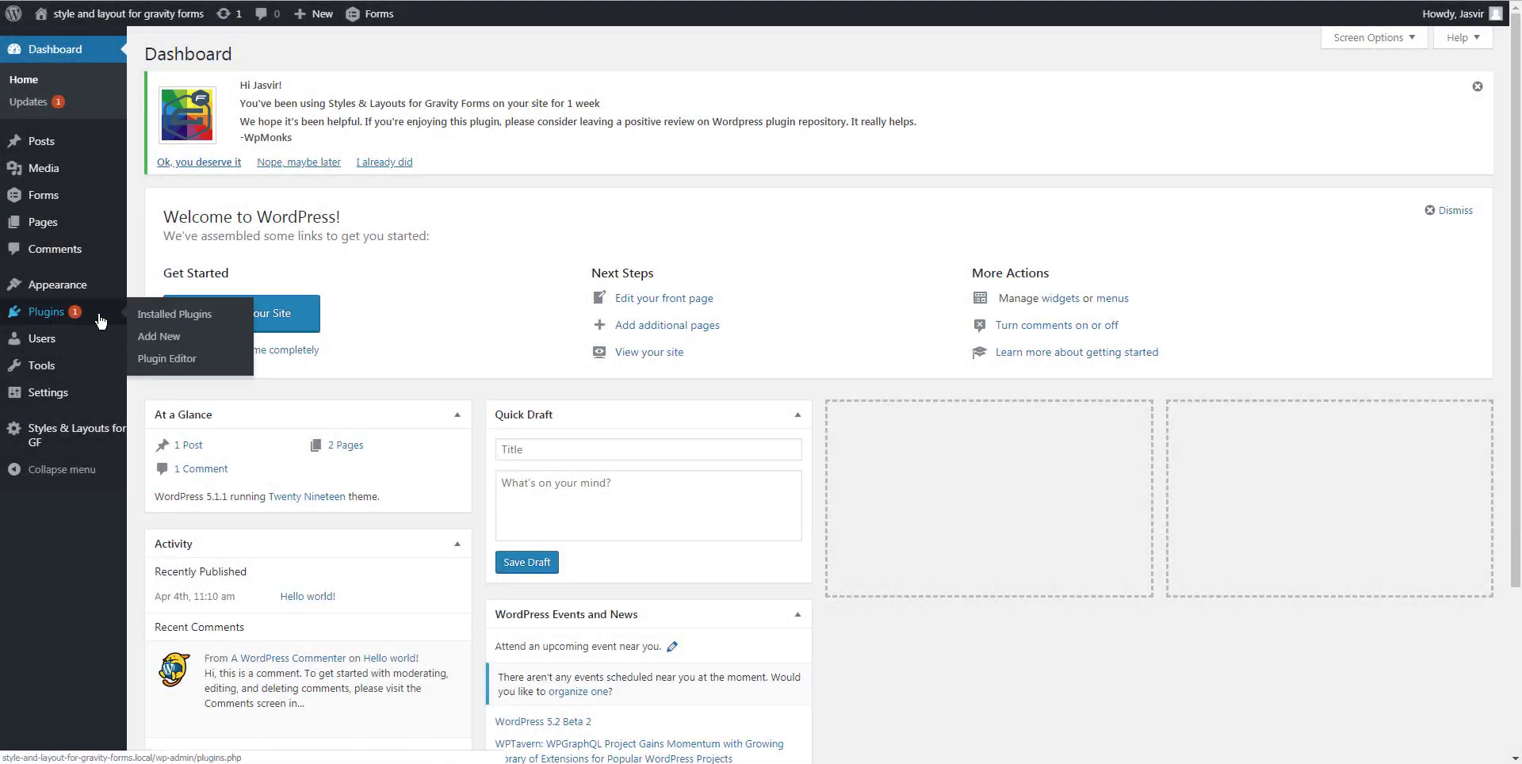
pyautogui.click(146, 317)
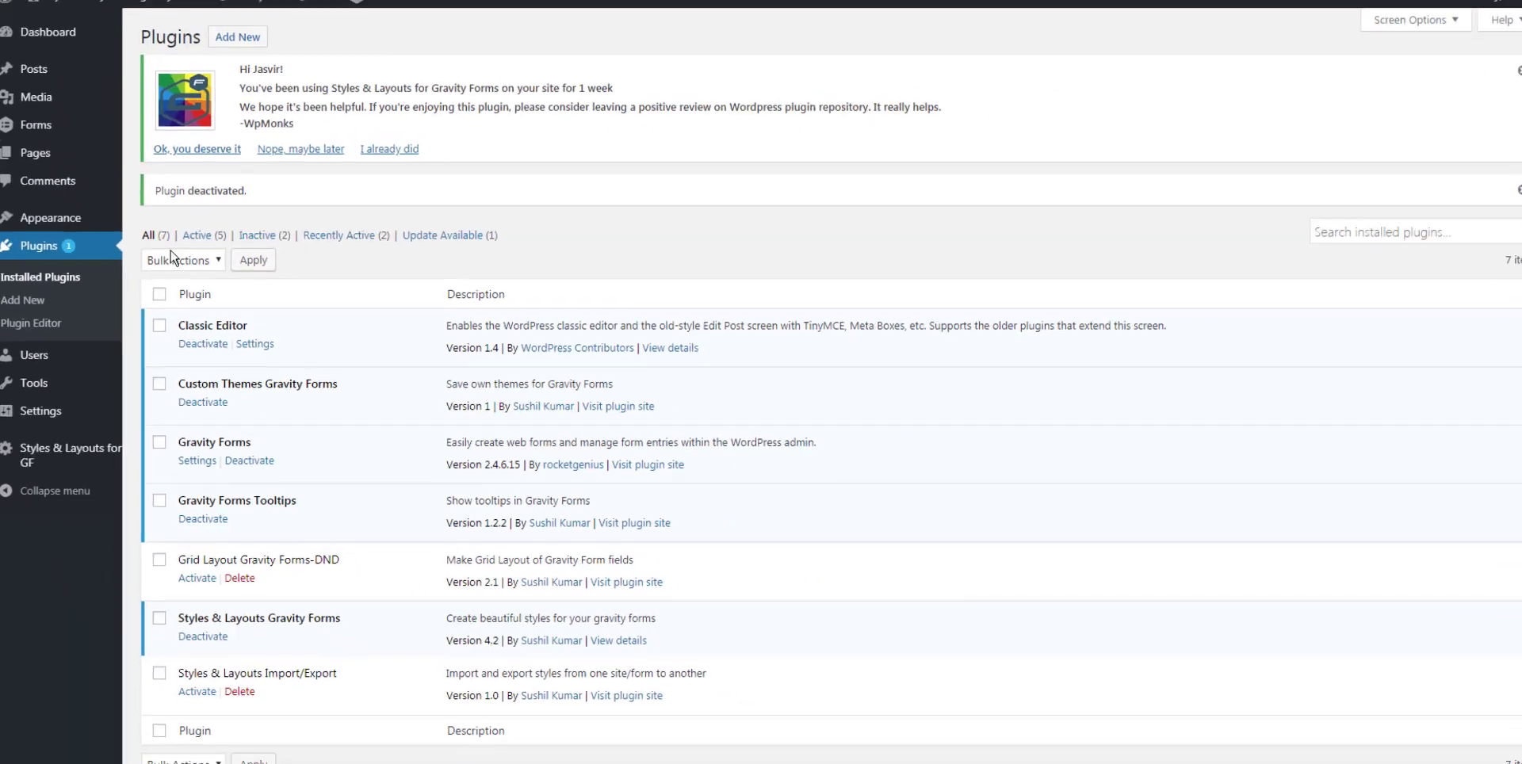
# - Visit the site's home page and look over the fields of the all fields form
pyautogui.click(155, 0)
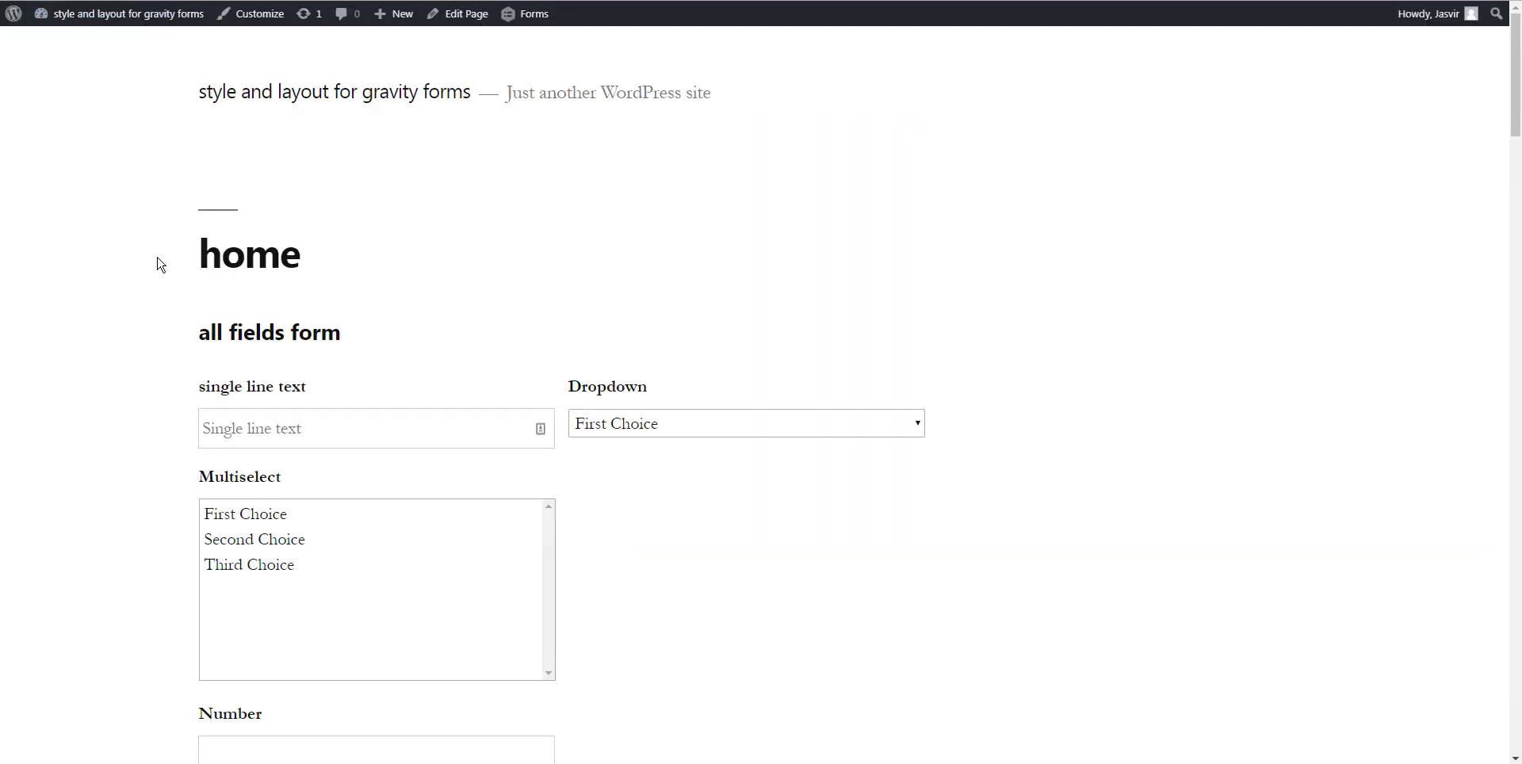
pyautogui.scroll(-7, 160, 264)
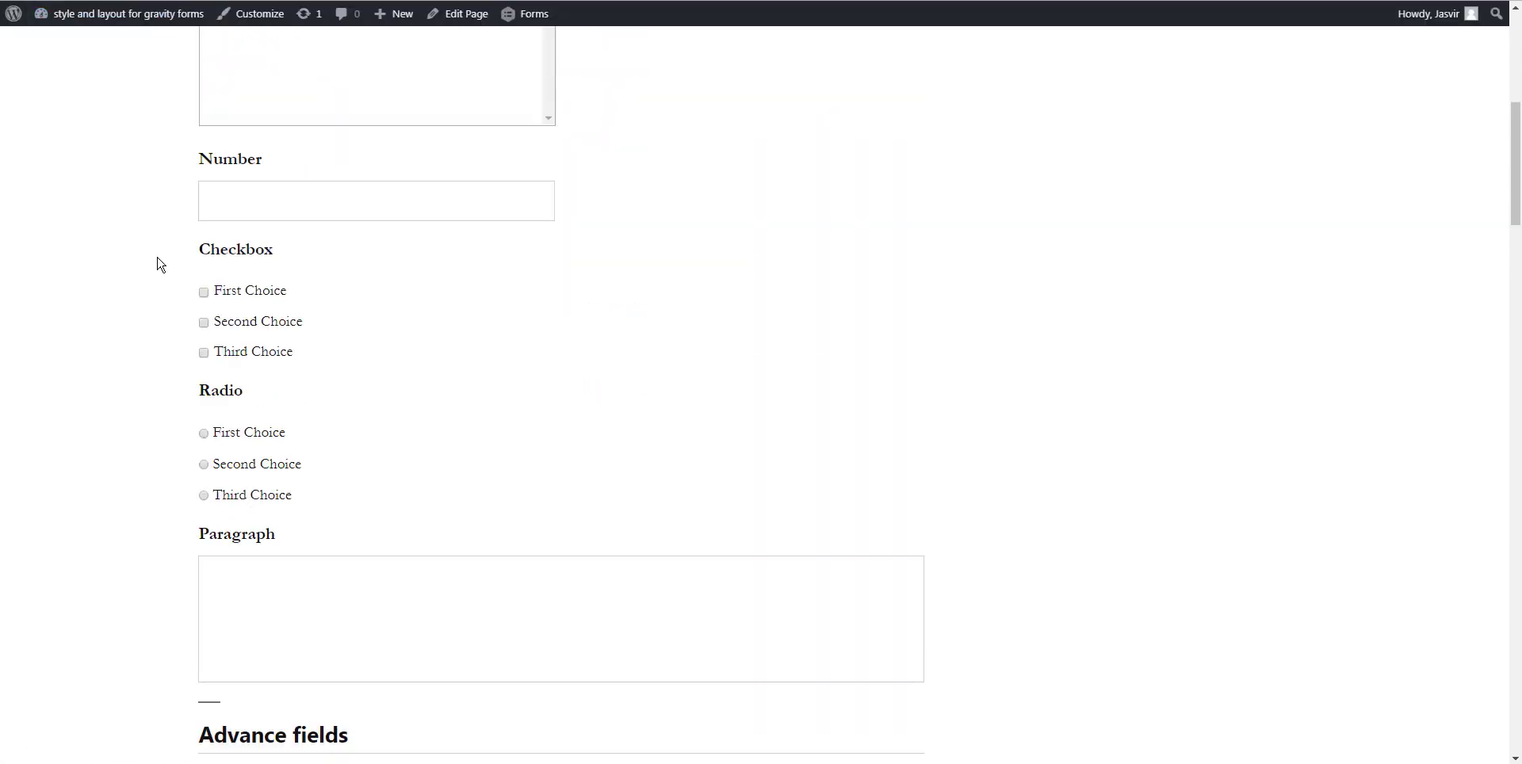
pyautogui.scroll(5, 160, 264)
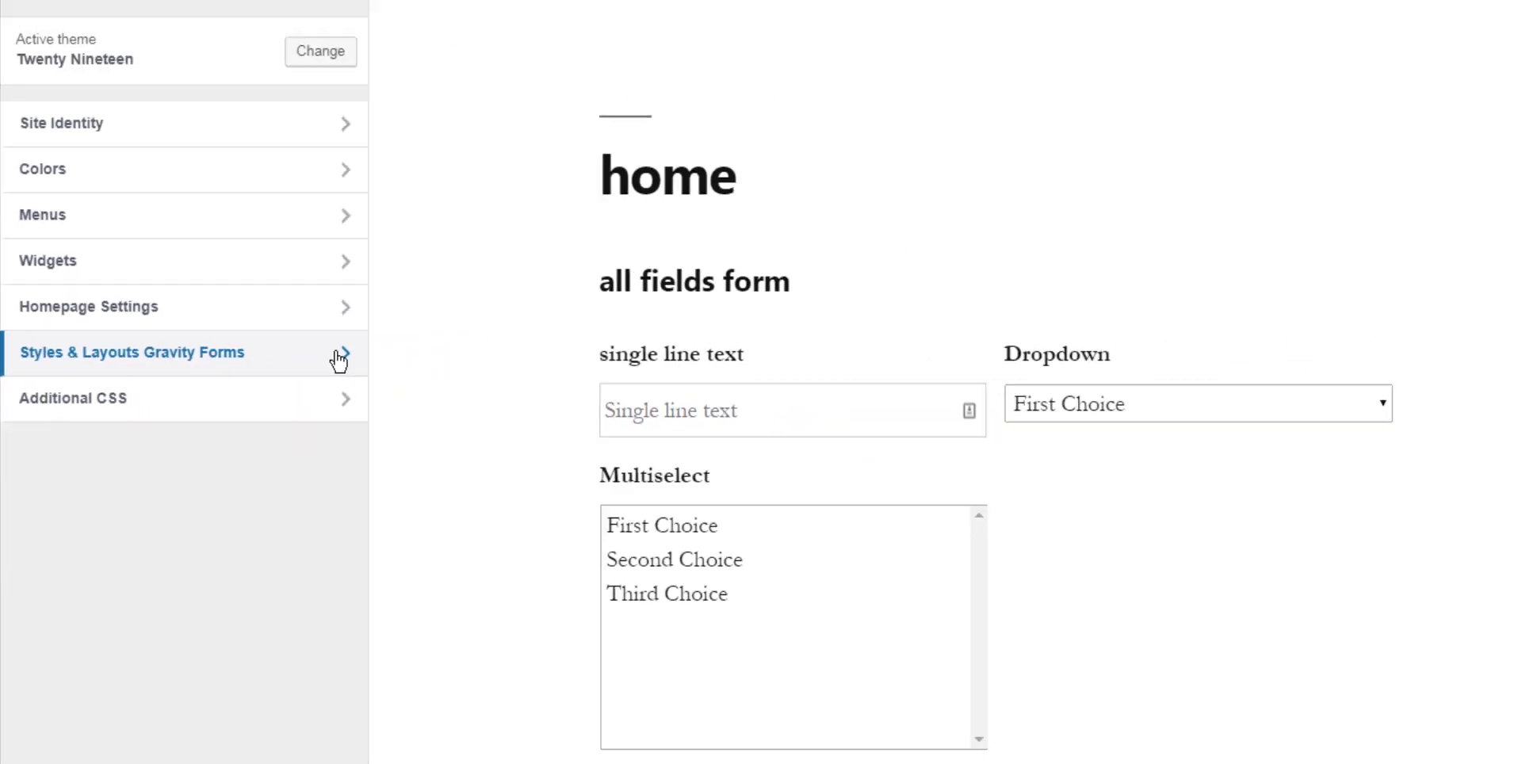
# - In the Styles & Layouts Gravity Forms customizer section, select "all fields form" as the form to style and accept the page refresh
pyautogui.click(339, 360)
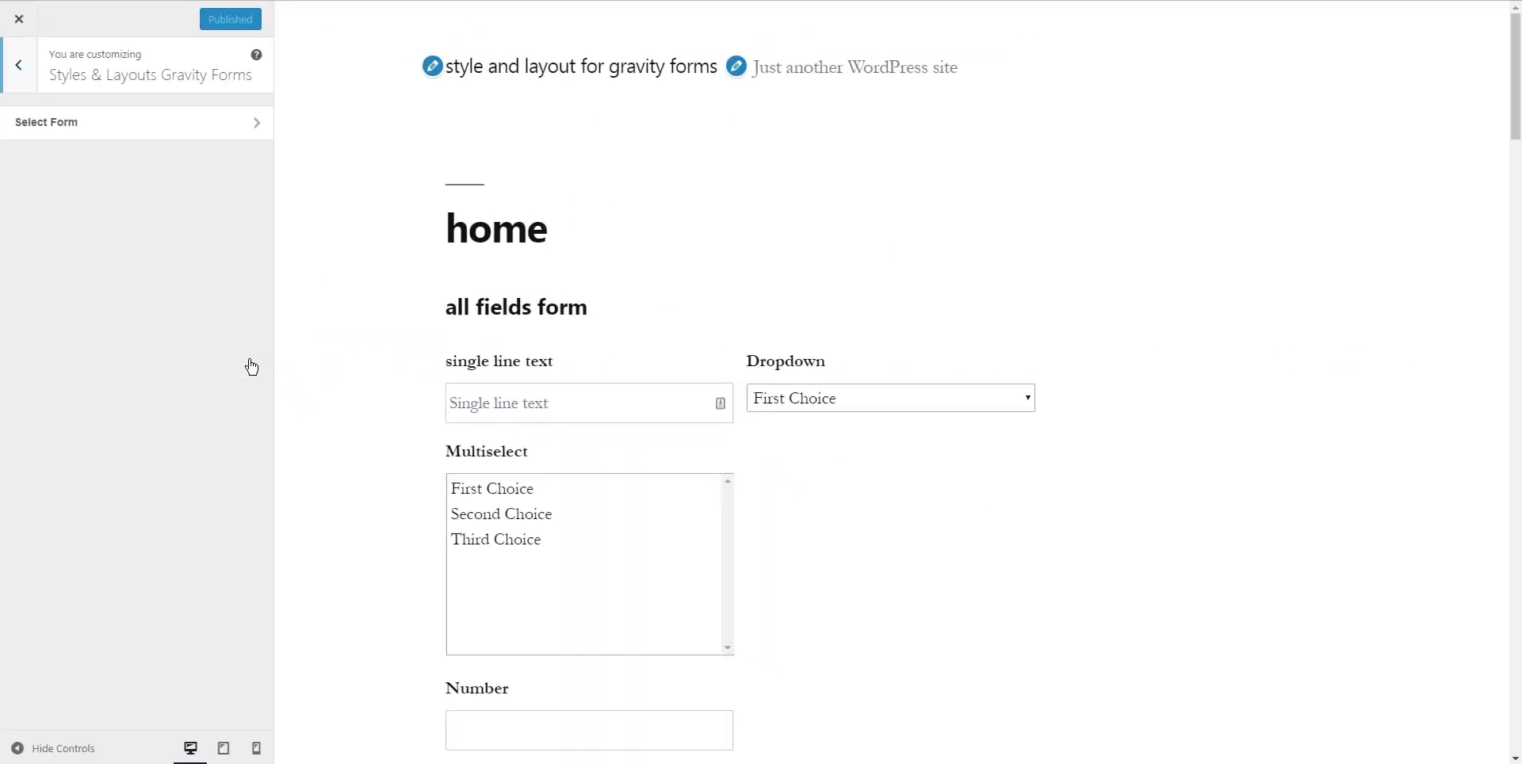
pyautogui.click(79, 135)
pyautogui.click(74, 164)
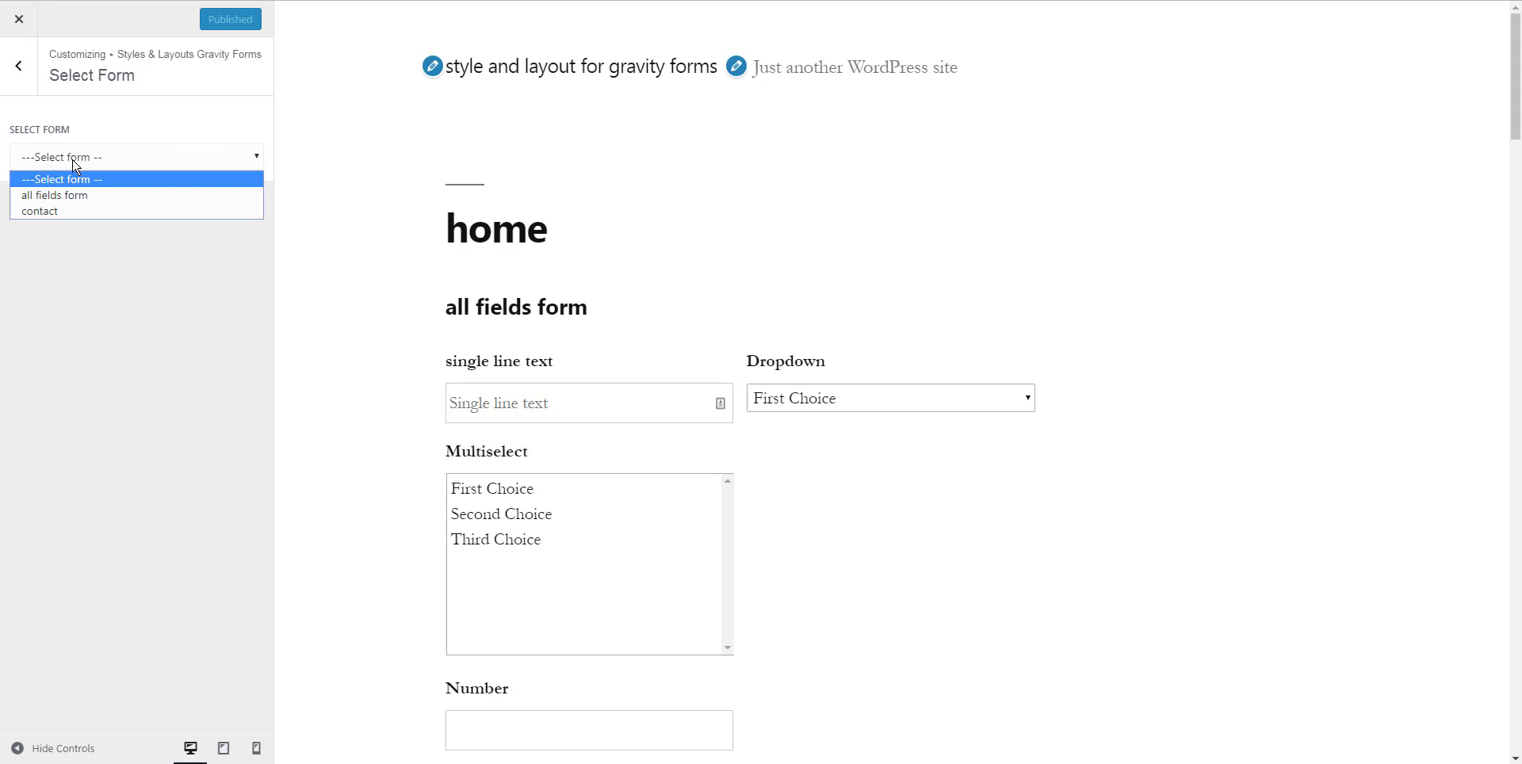
pyautogui.click(97, 206)
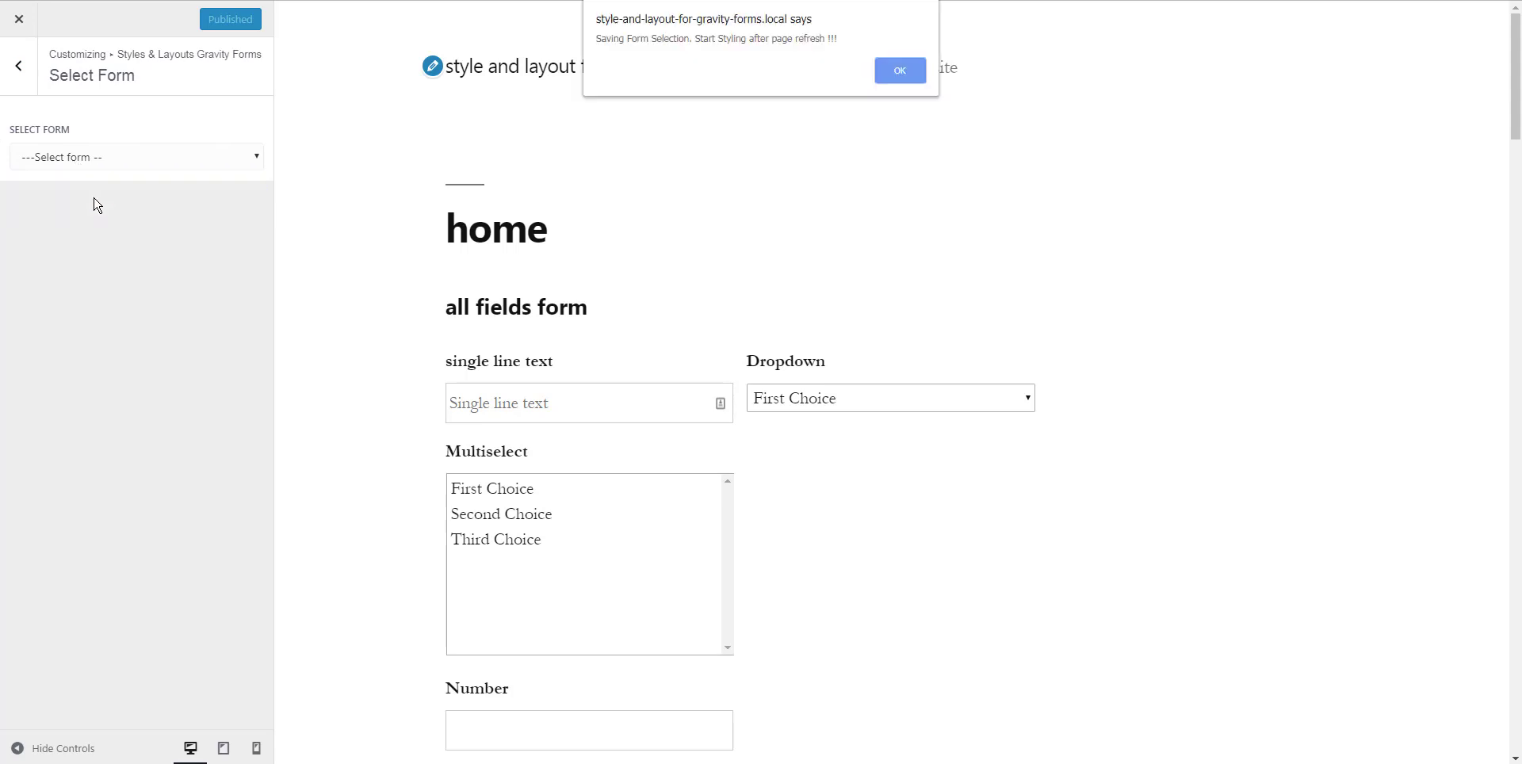
pyautogui.click(900, 72)
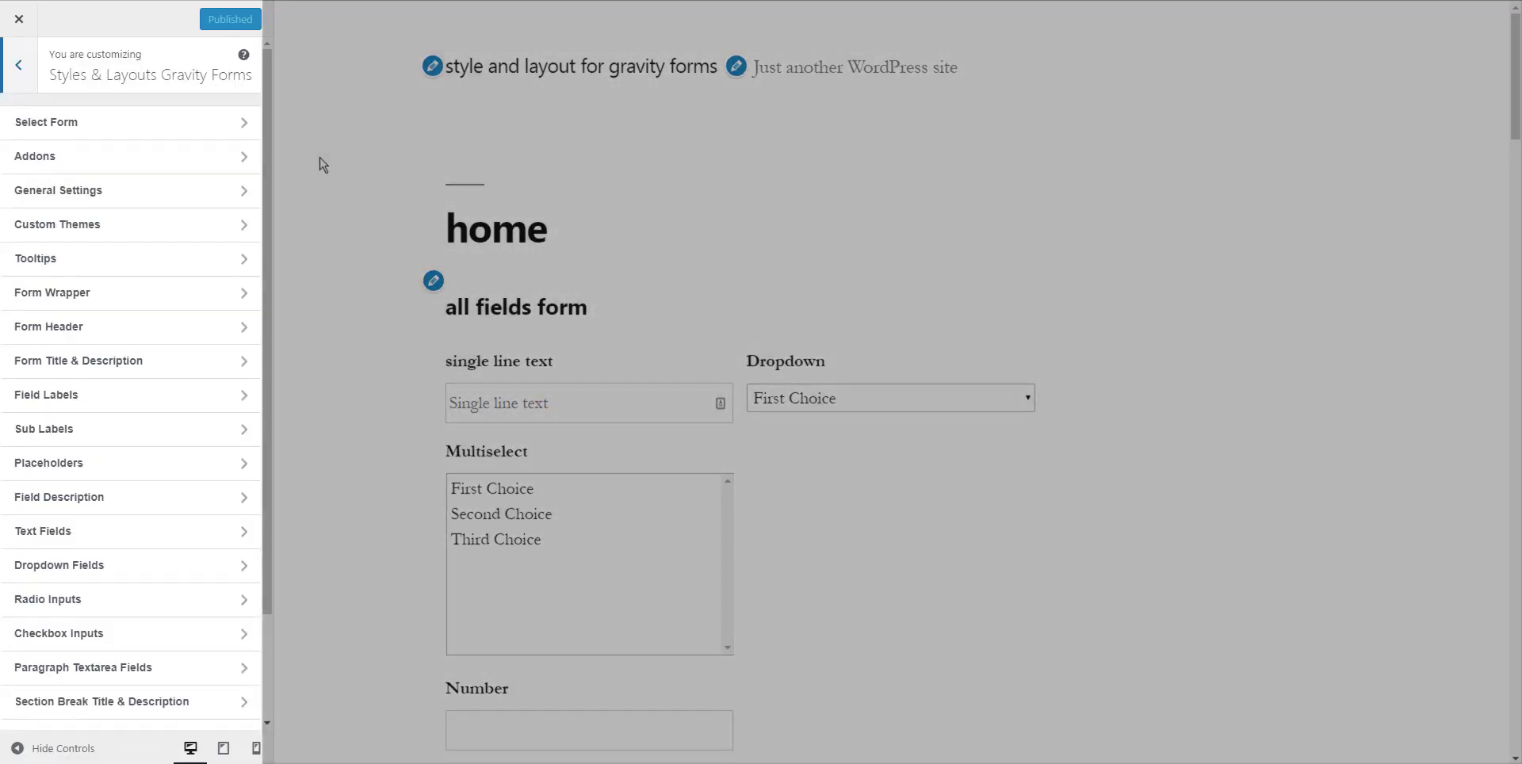
# - Open the Tooltips settings for the form and enable tooltips
pyautogui.scroll(-1, 216, 274)
pyautogui.scroll(-1, 214, 278)
pyautogui.scroll(3, 212, 357)
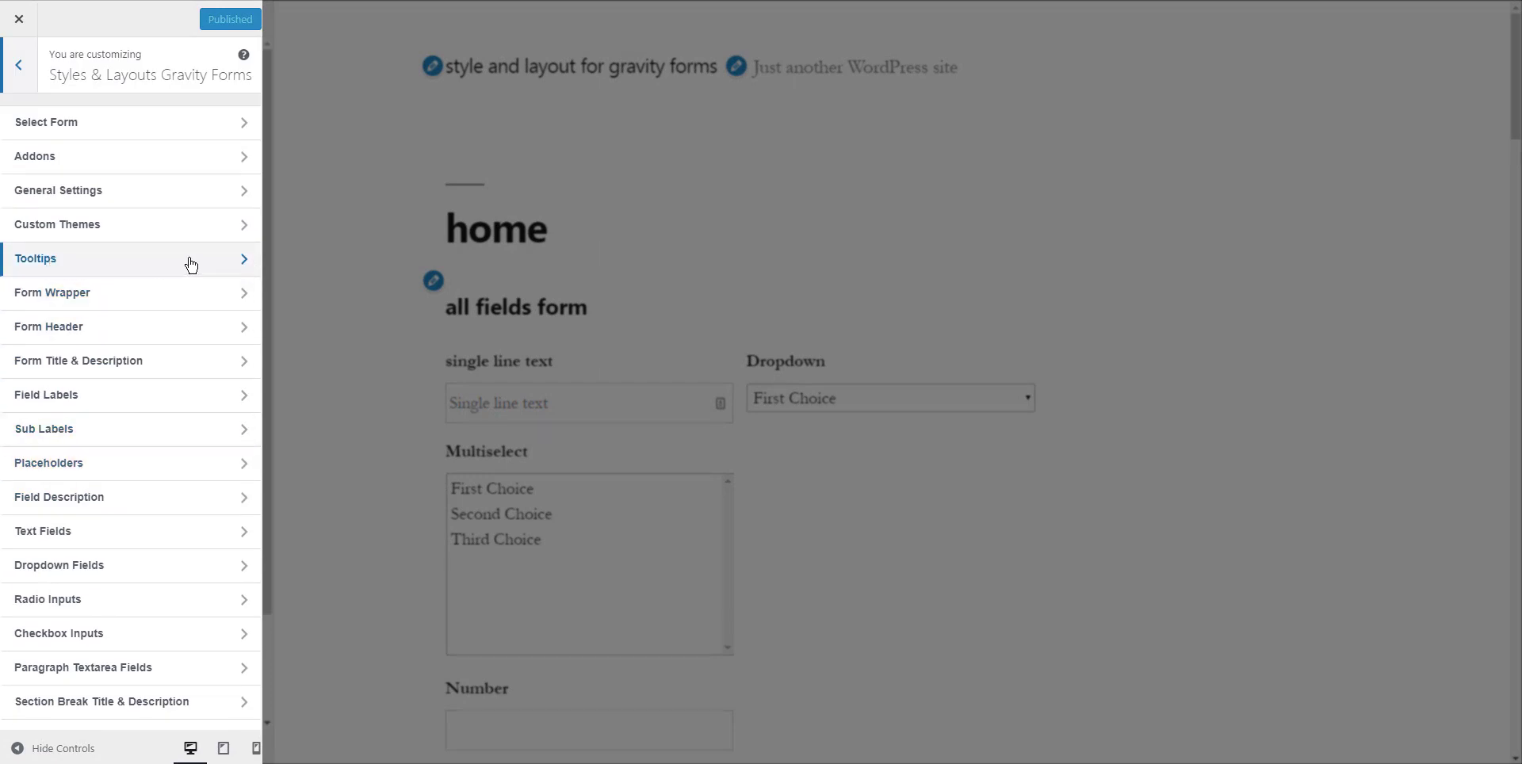
pyautogui.click(147, 264)
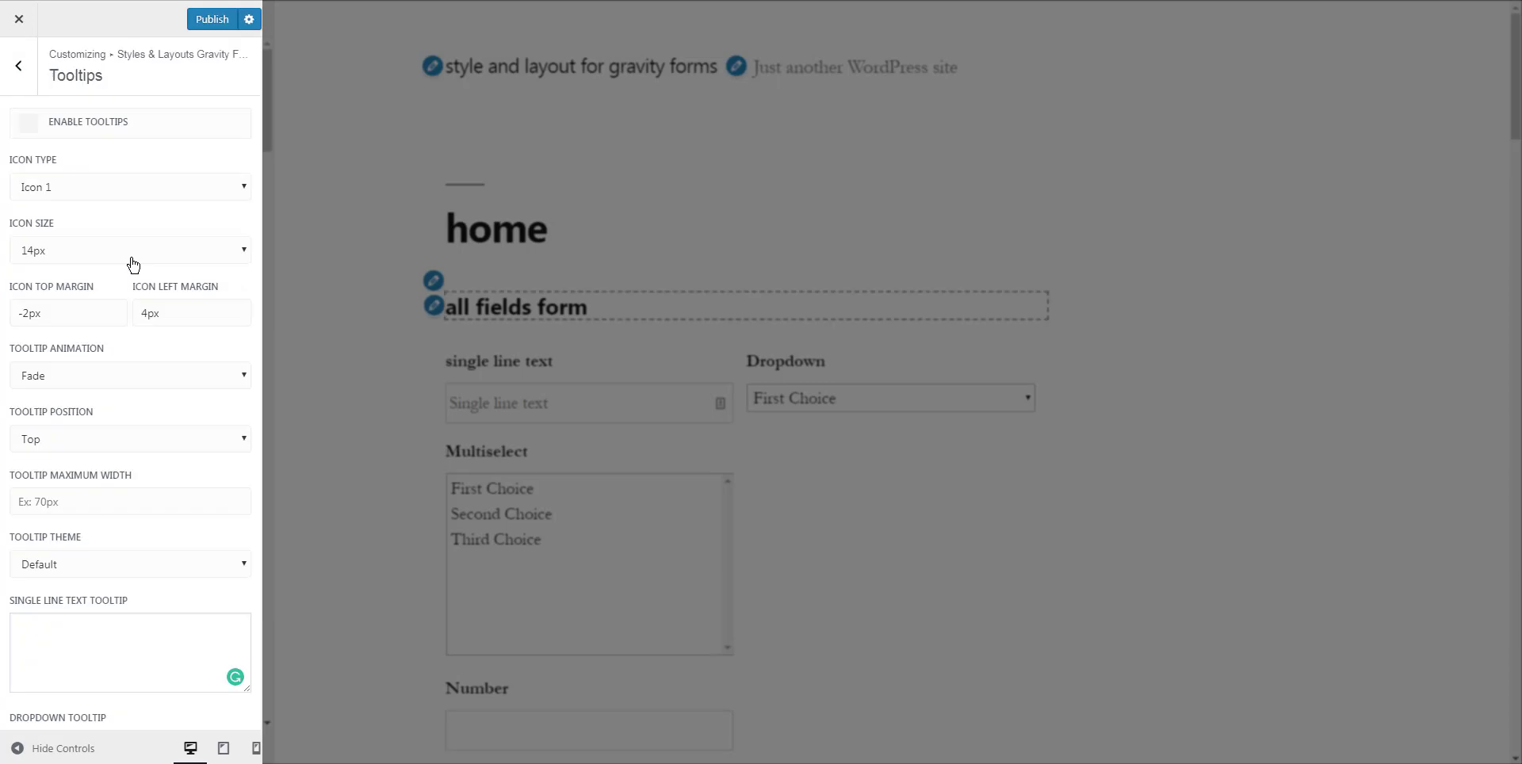
pyautogui.click(34, 129)
# - Set the single line text field's tooltip to "Each field has a box for the tooltip."
pyautogui.scroll(-1, 56, 214)
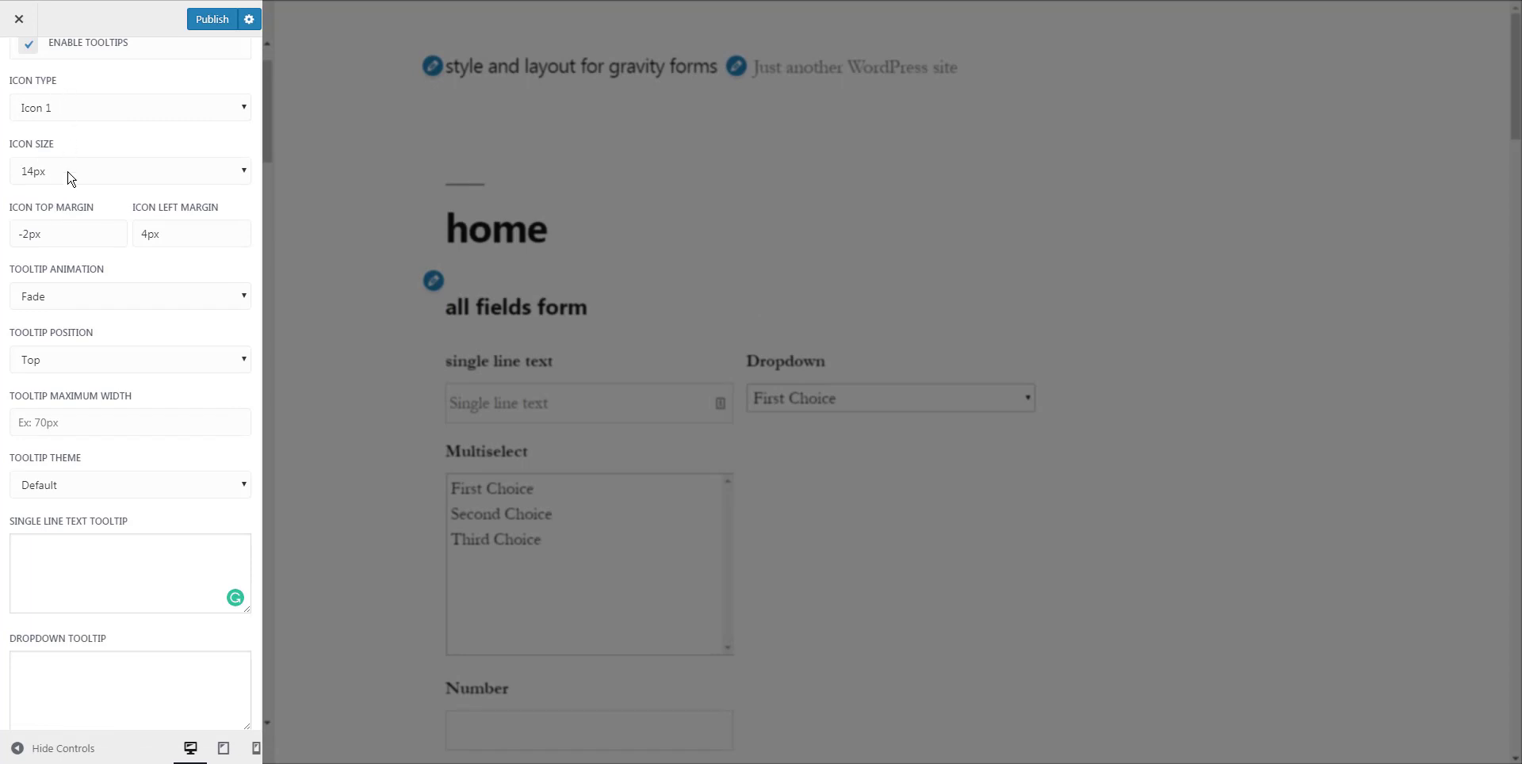
pyautogui.scroll(-1, 70, 193)
pyautogui.scroll(-1, 71, 210)
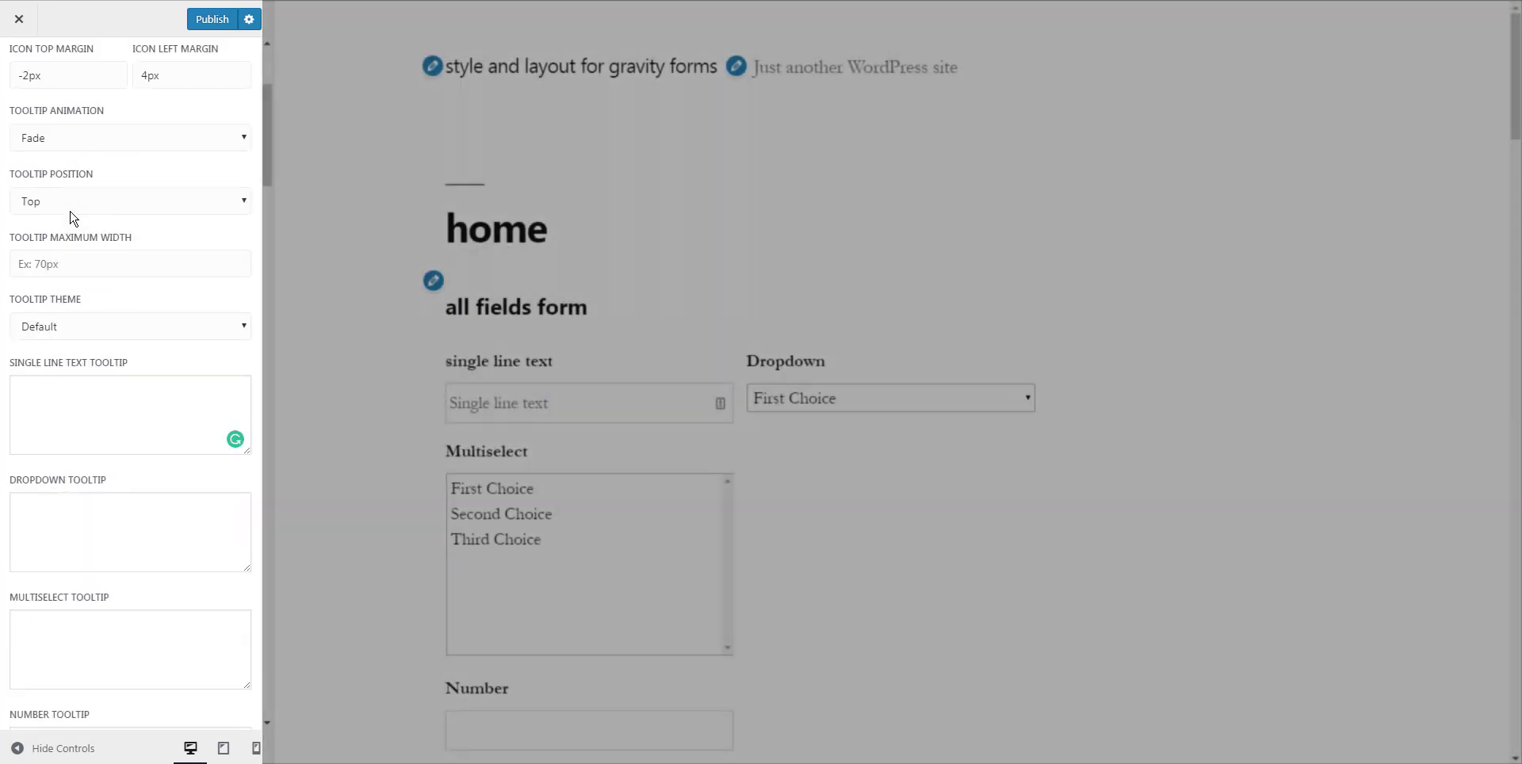
pyautogui.scroll(-1, 78, 238)
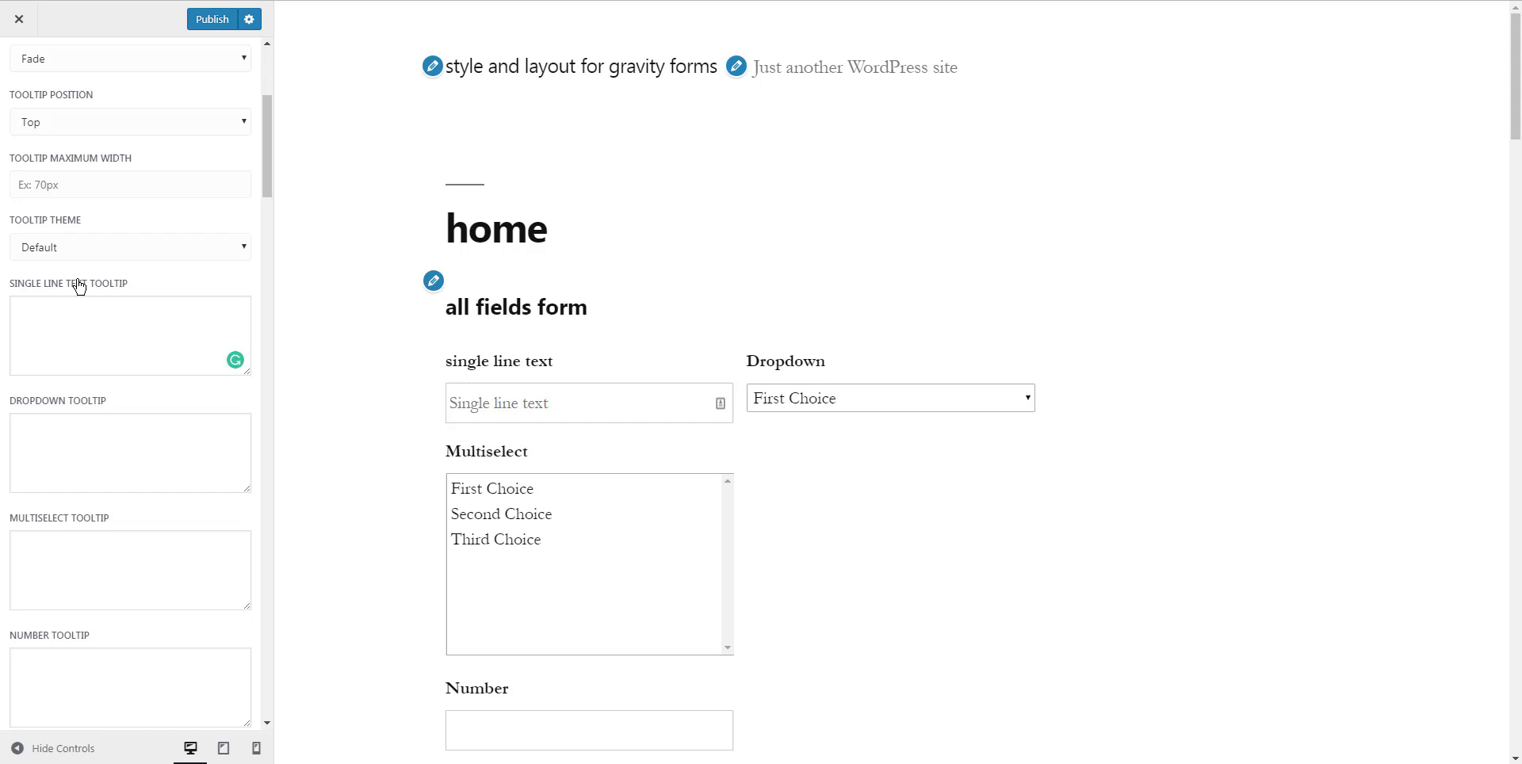
pyautogui.click(79, 315)
pyautogui.write('Each field has a box for the tooltip.')
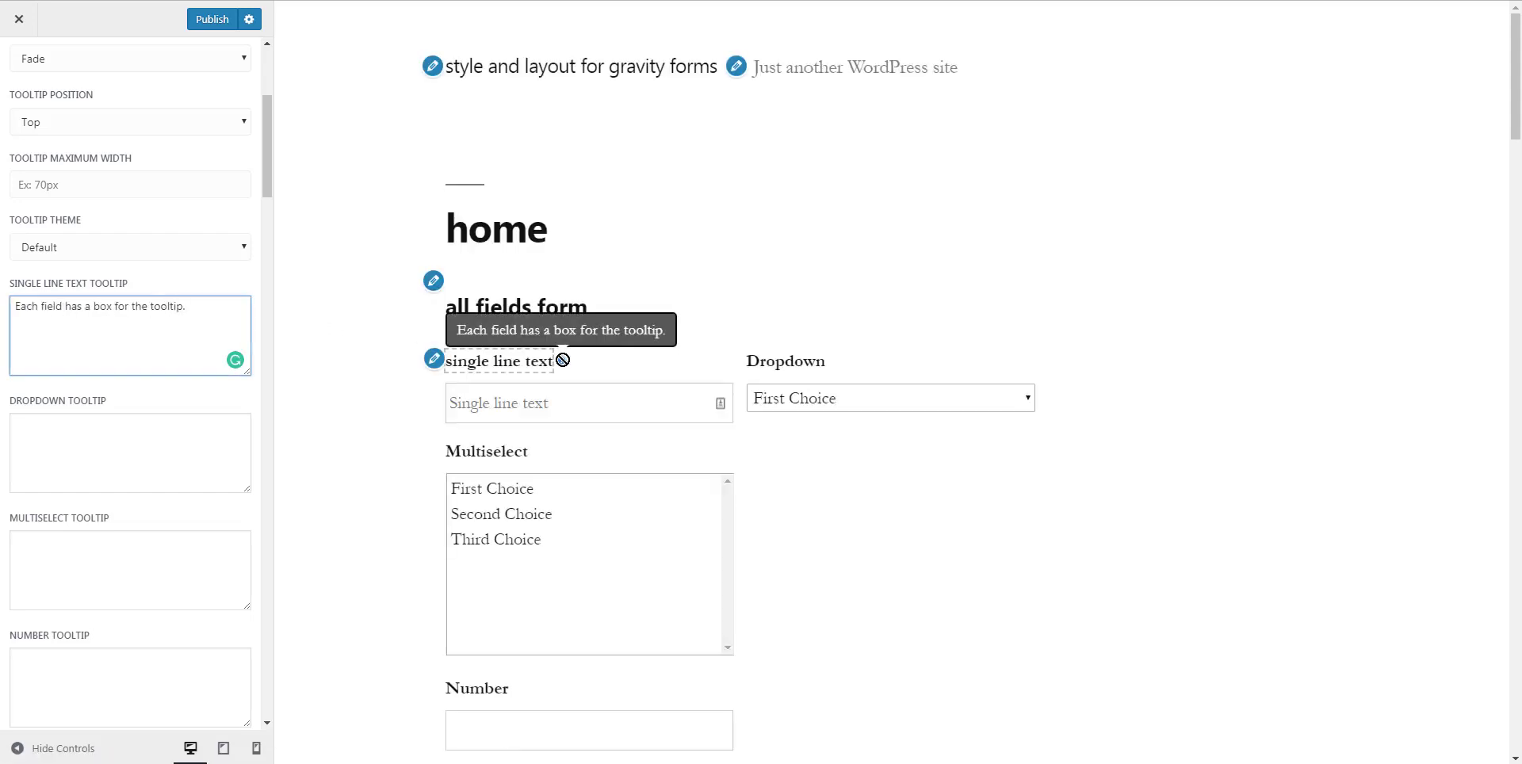
# - Set the dropdown field's tooltip to "Dropdown Tooltip"
pyautogui.click(72, 428)
pyautogui.write('Dropdo')
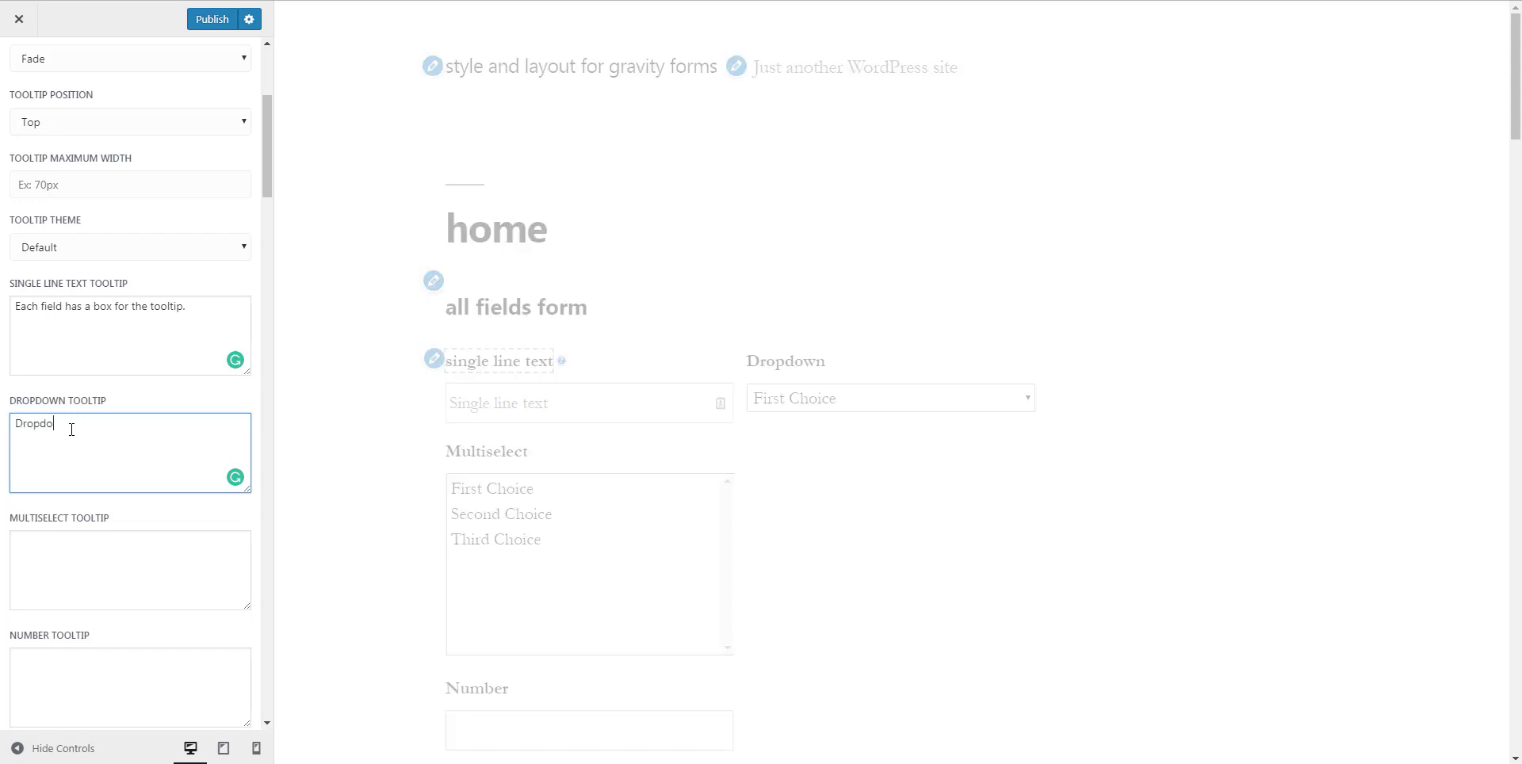
pyautogui.write('wn Tooltip')
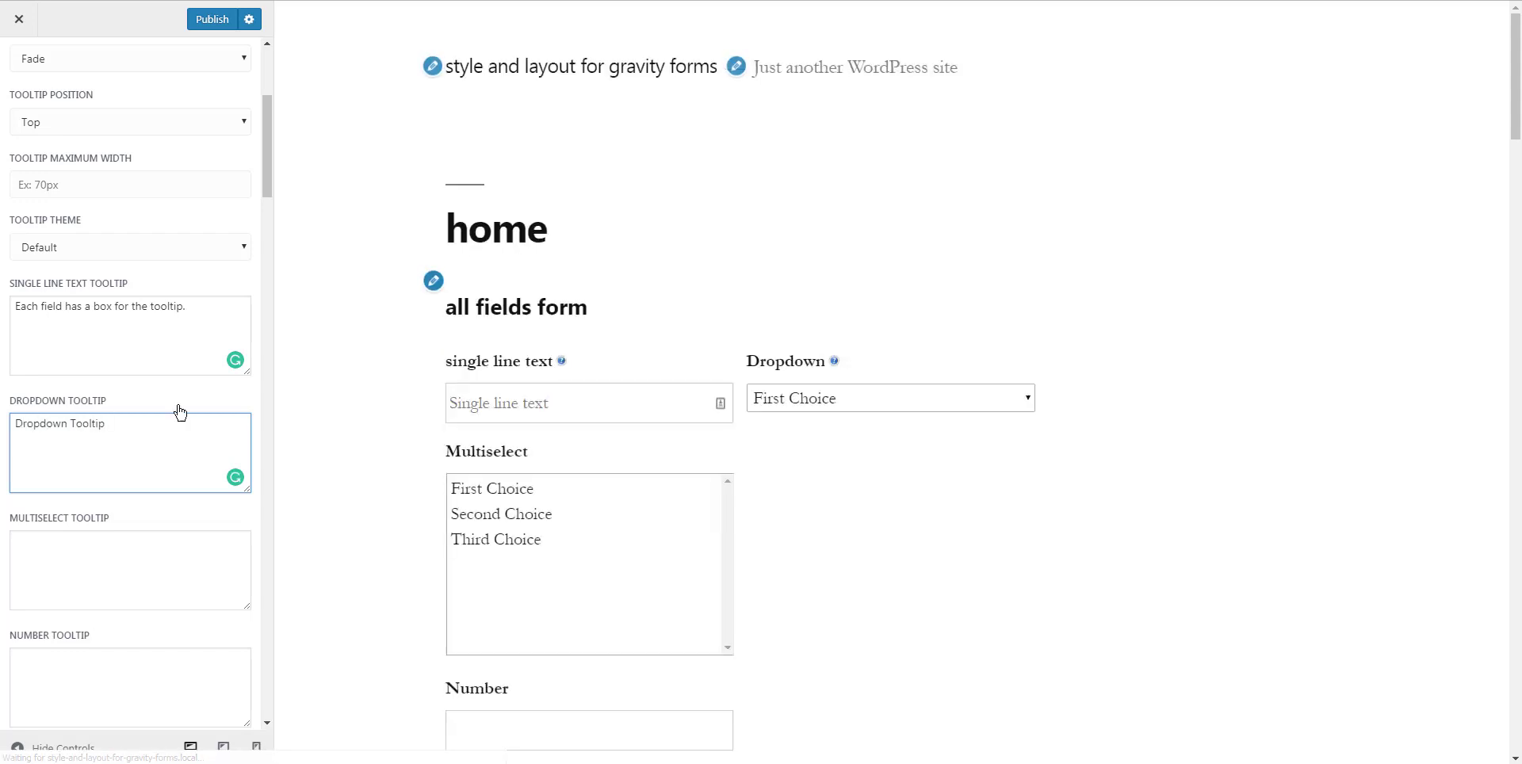
pyautogui.click(57, 499)
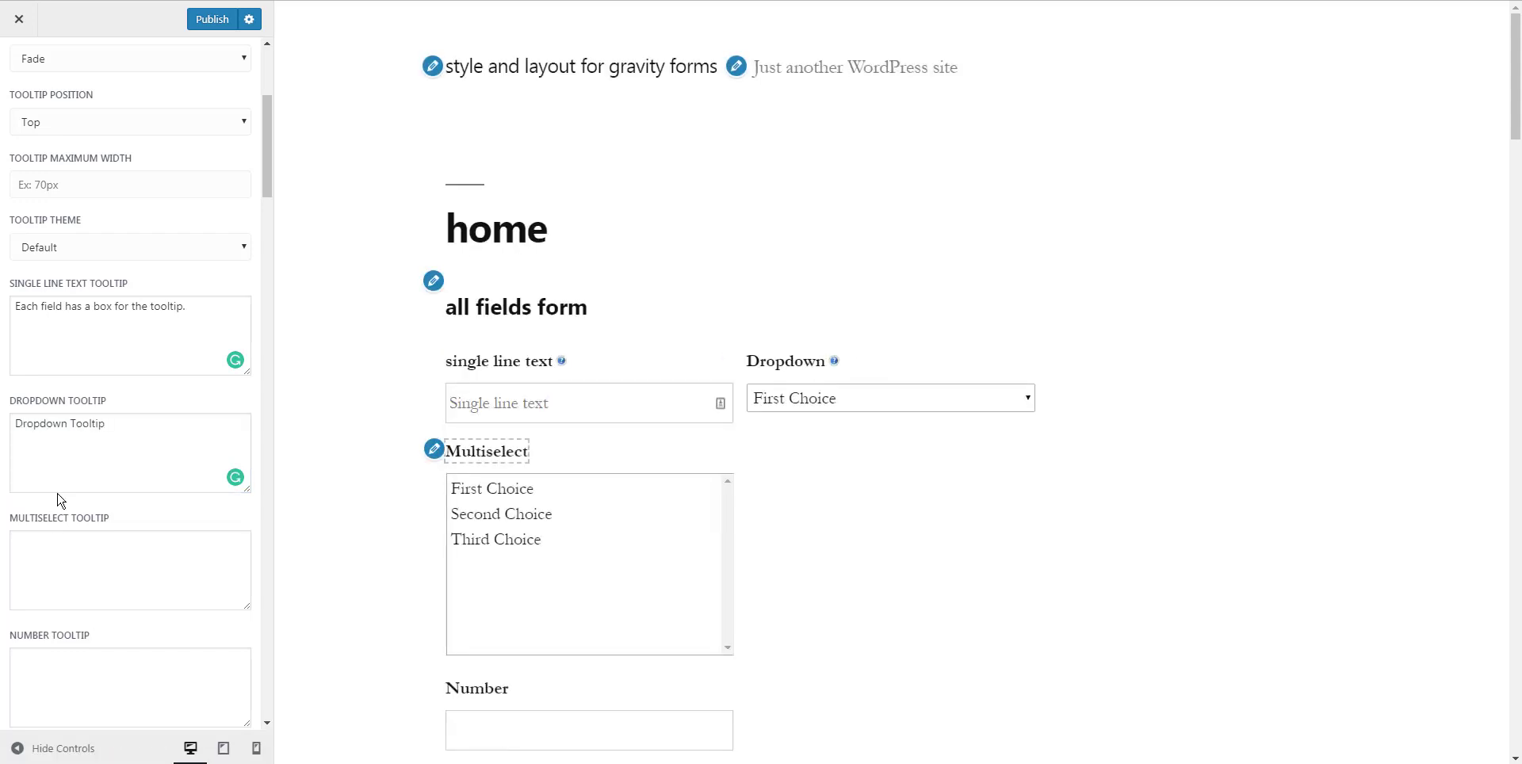
# - Paste the copied YouTube iframe embed code into the multiselect field's tooltip
pyautogui.click(66, 539)
pyautogui.scroll(-1, 68, 544)
pyautogui.hotkey('ctrl', 'v')
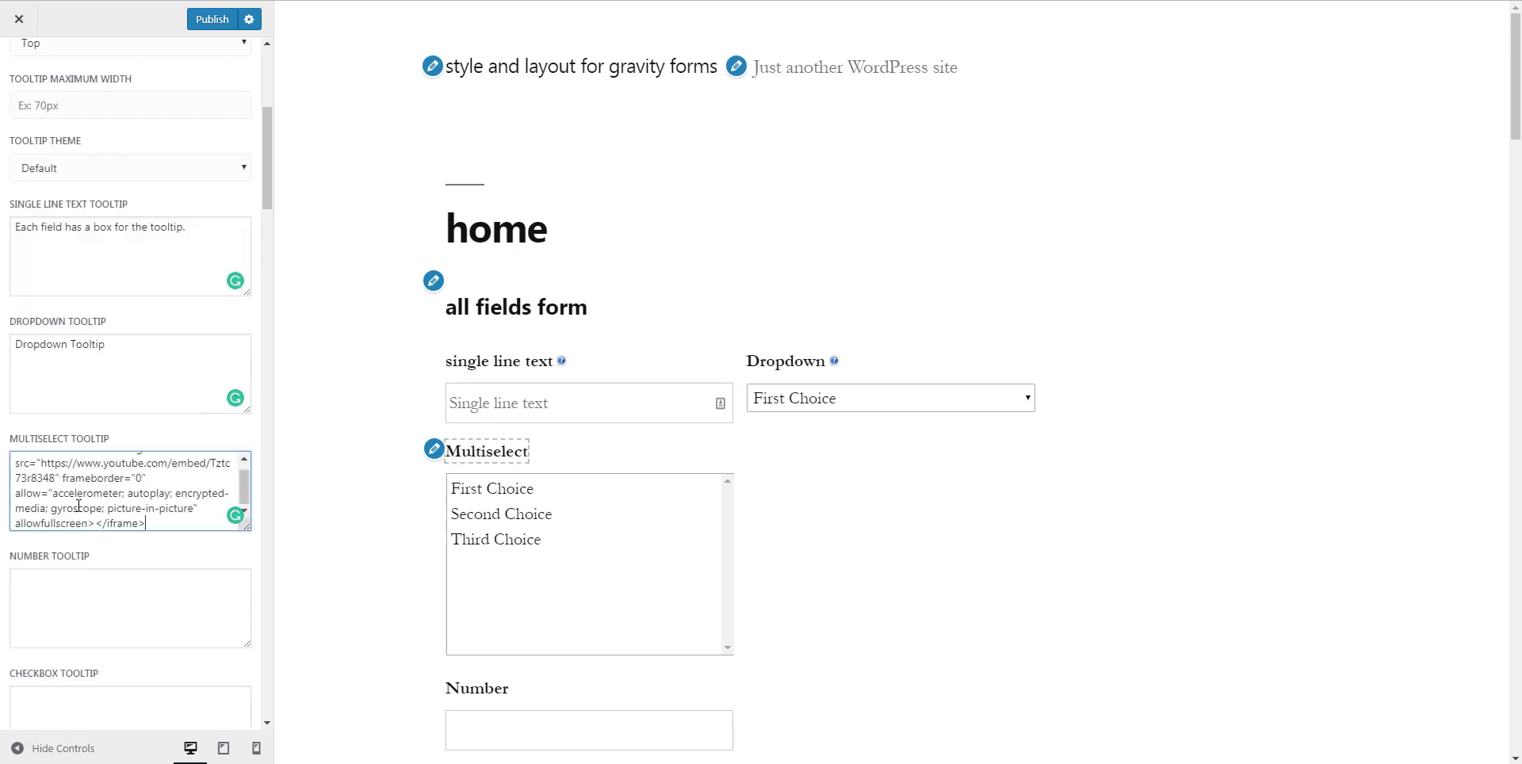
pyautogui.scroll(-1, 79, 514)
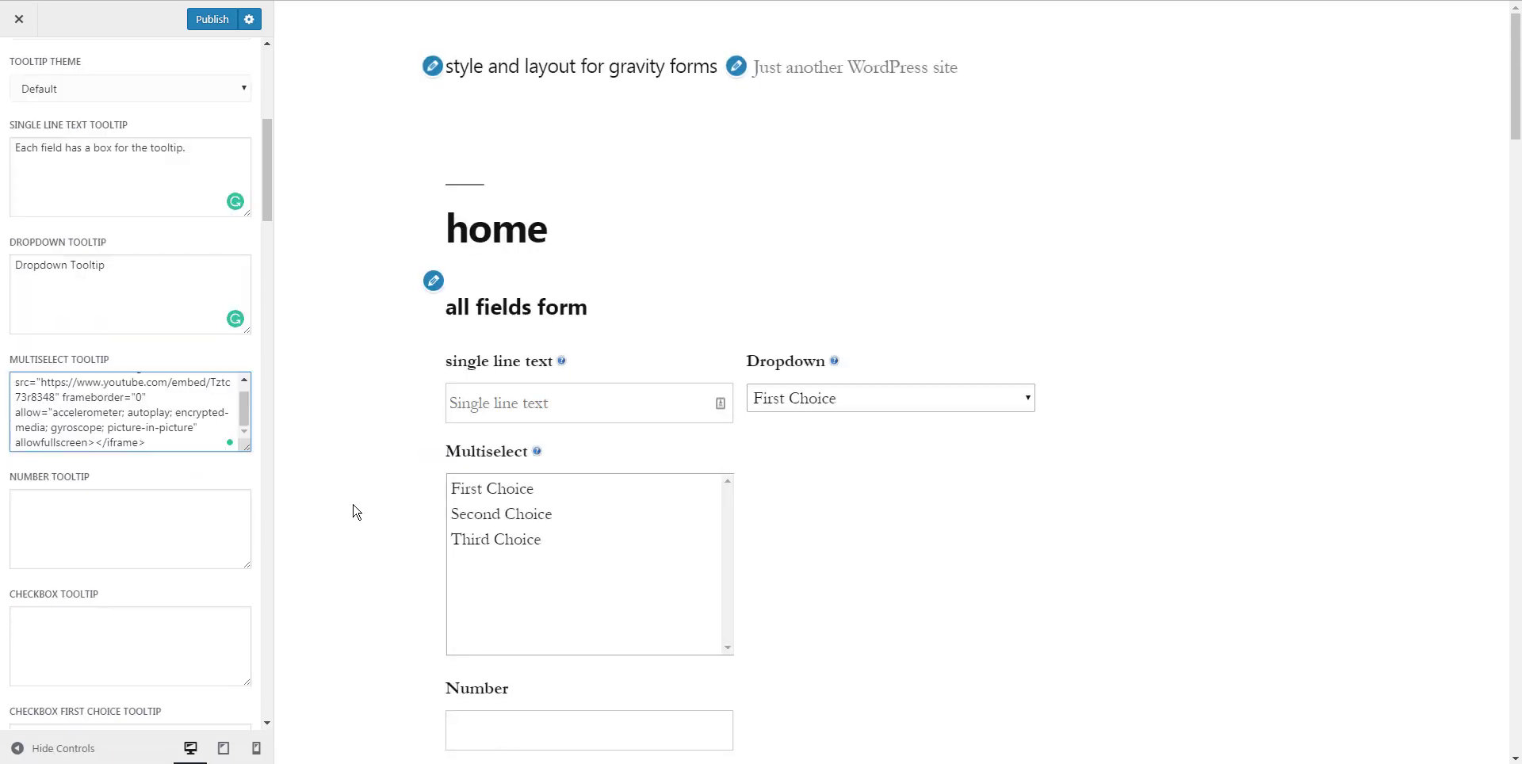
# - Preview the multiselect tooltip on the form, briefly playing and pausing its embedded video
pyautogui.moveTo(531, 453)
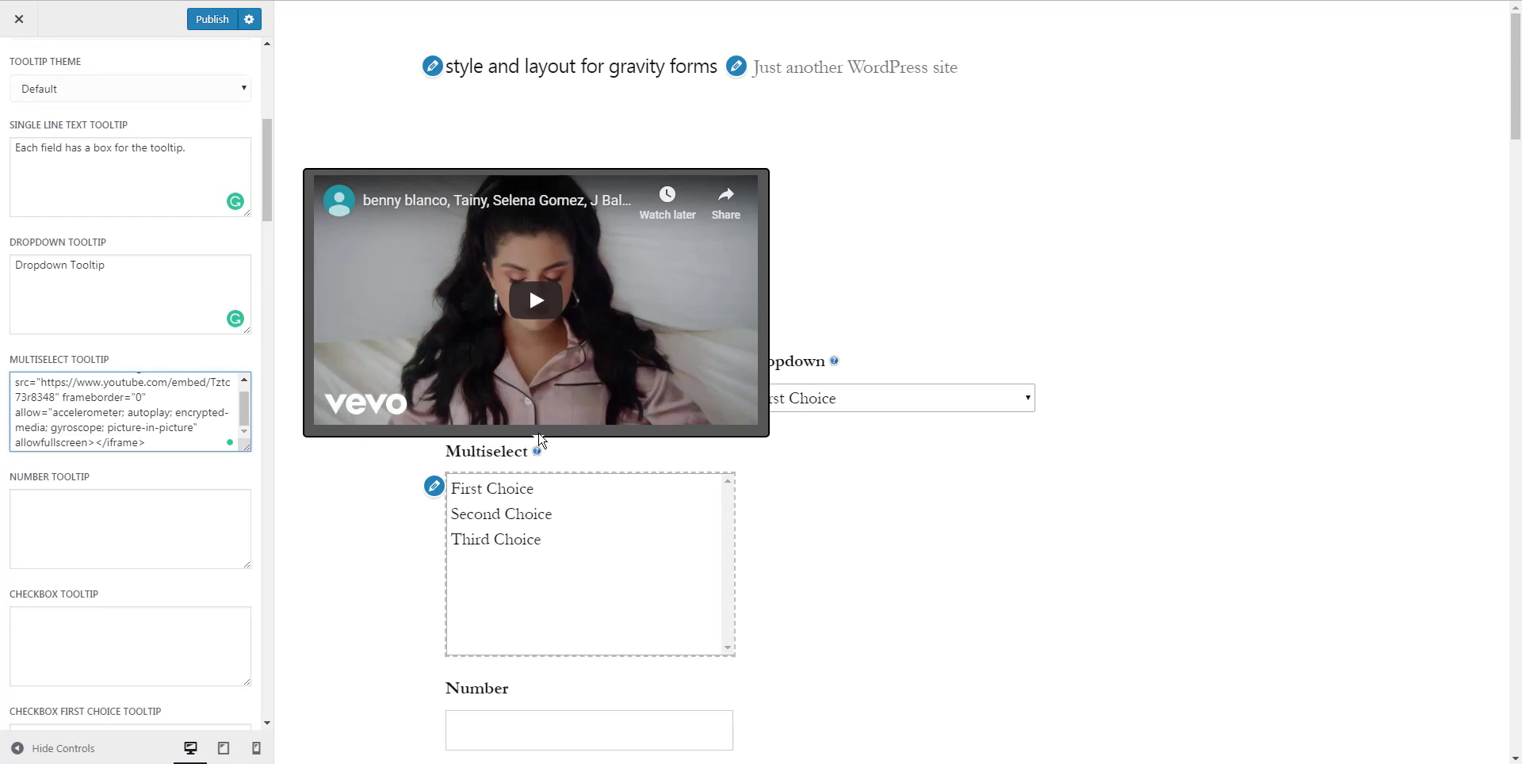
pyautogui.click(557, 370)
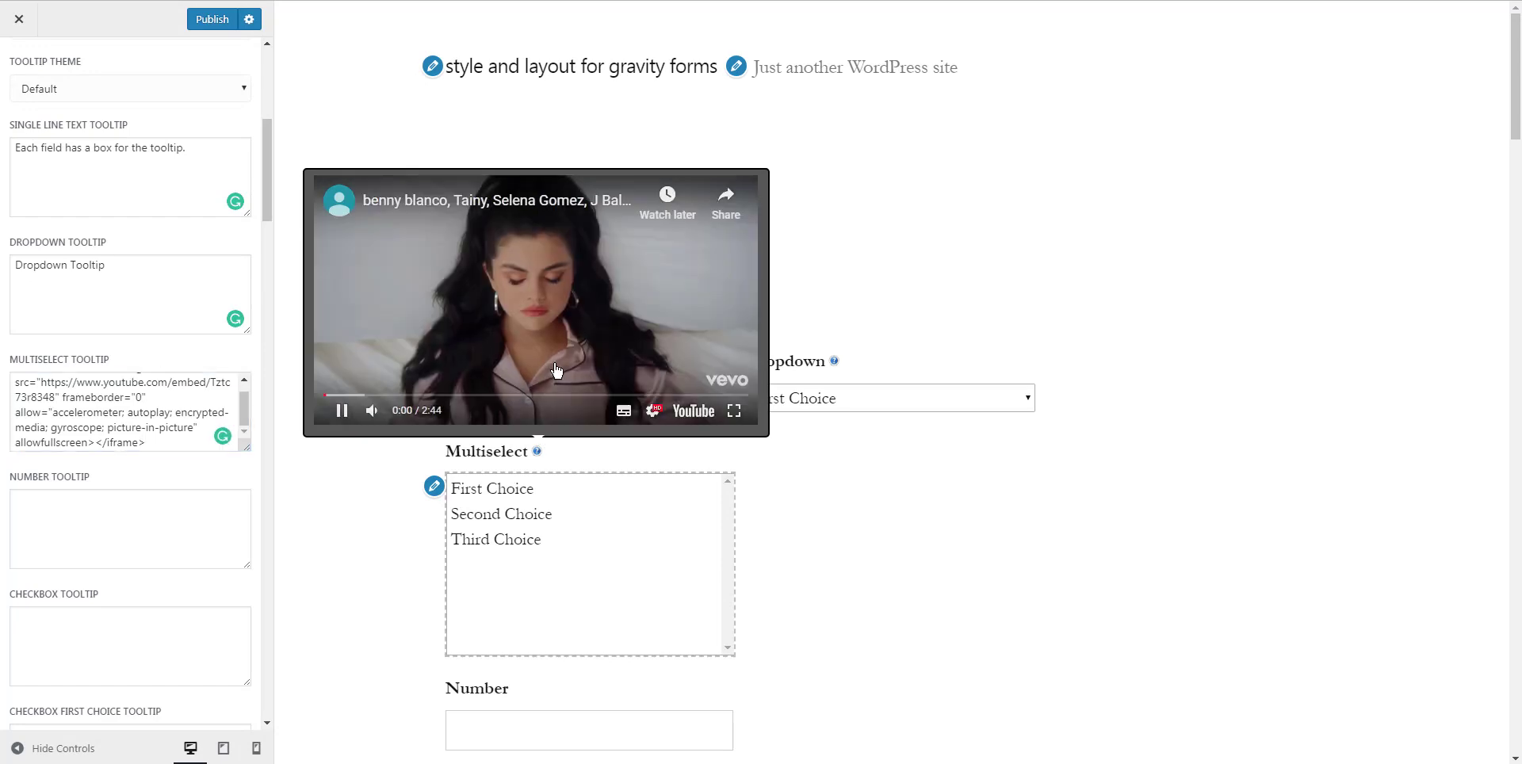
pyautogui.click(554, 363)
pyautogui.click(724, 276)
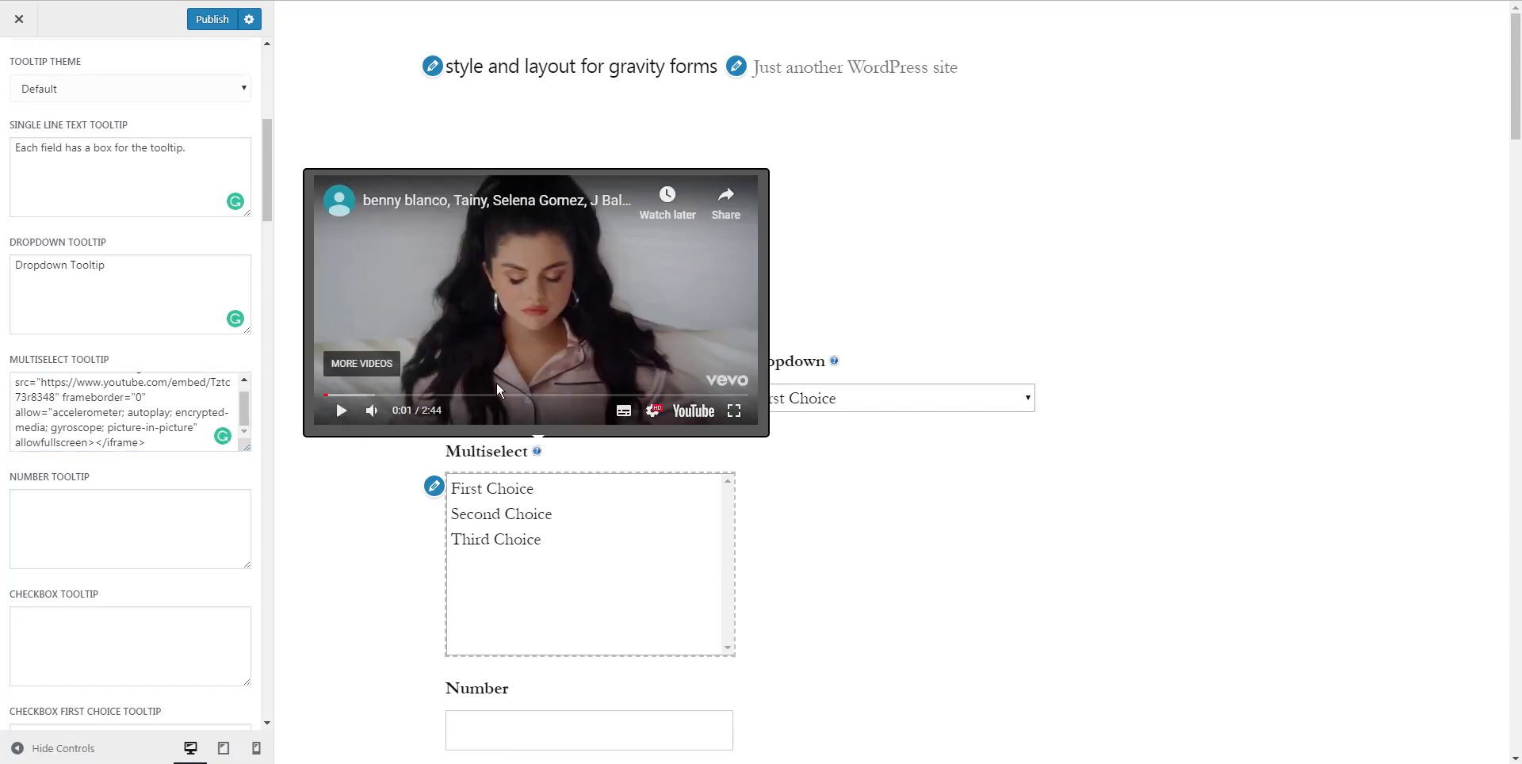
pyautogui.click(205, 533)
pyautogui.scroll(-1, 206, 491)
pyautogui.write('<')
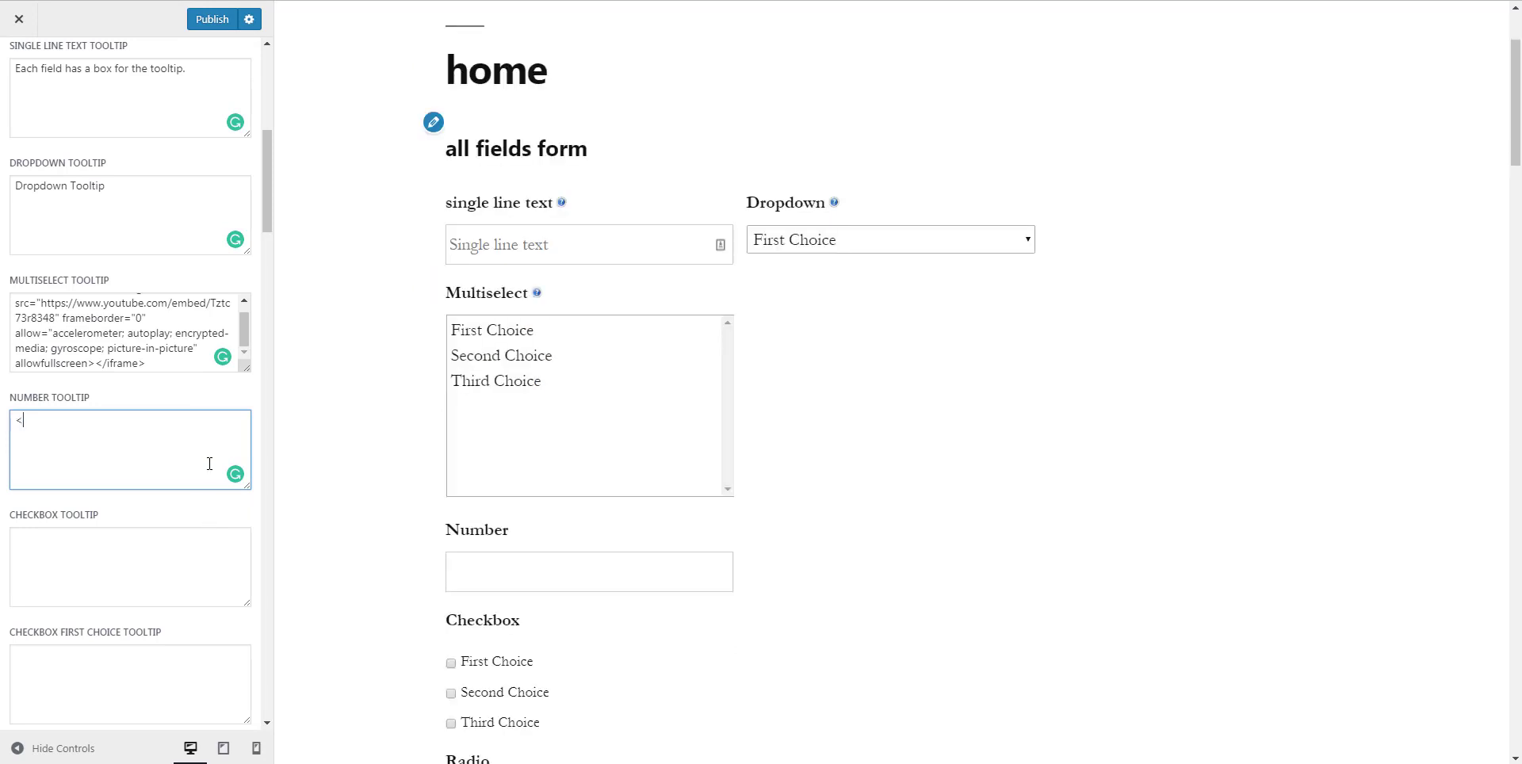
pyautogui.write('img src="')
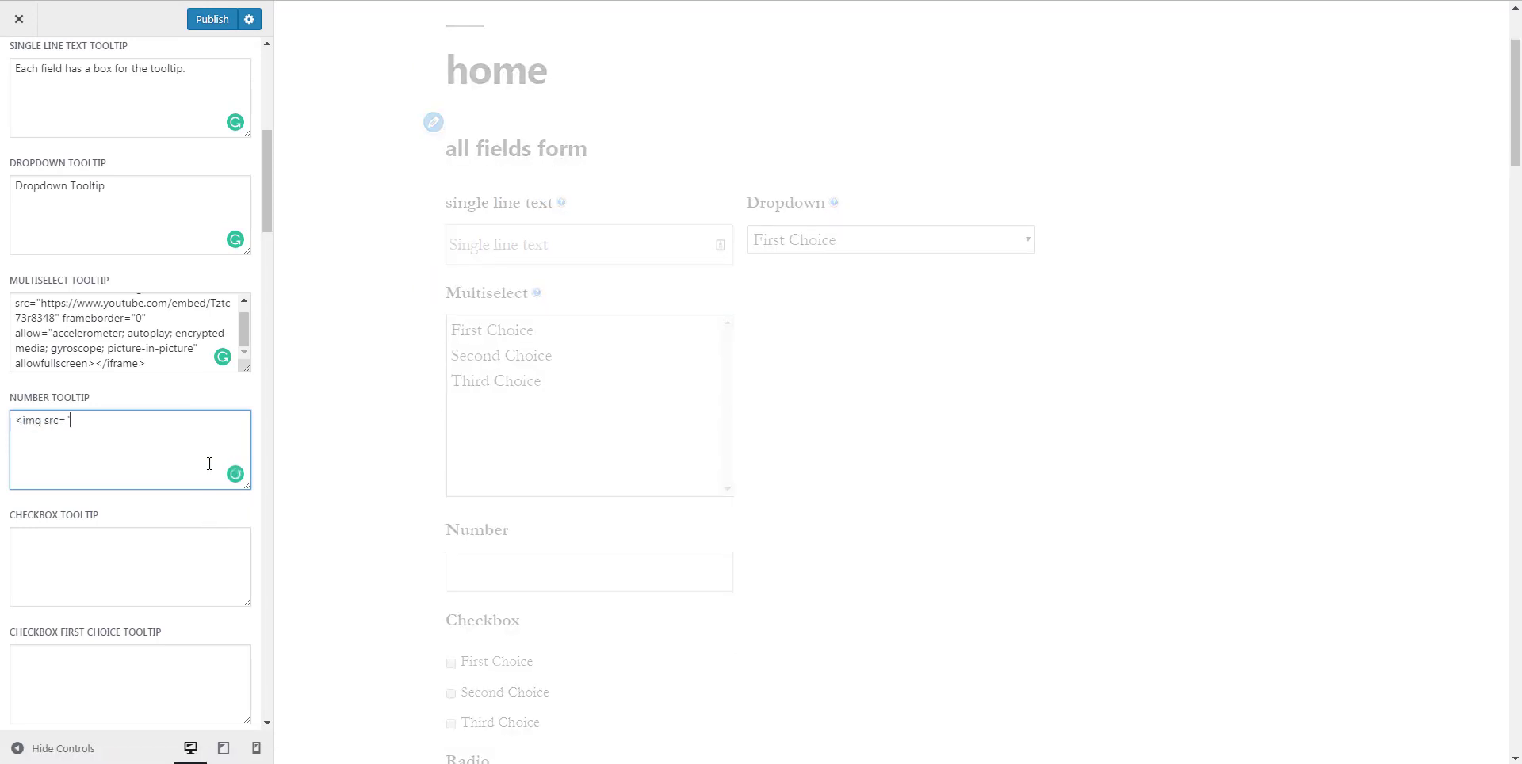
pyautogui.write('https://wpmonks.com/wp-content/uploads/2019/01/wpmonks-logo-1.jpg')
pyautogui.write('">')
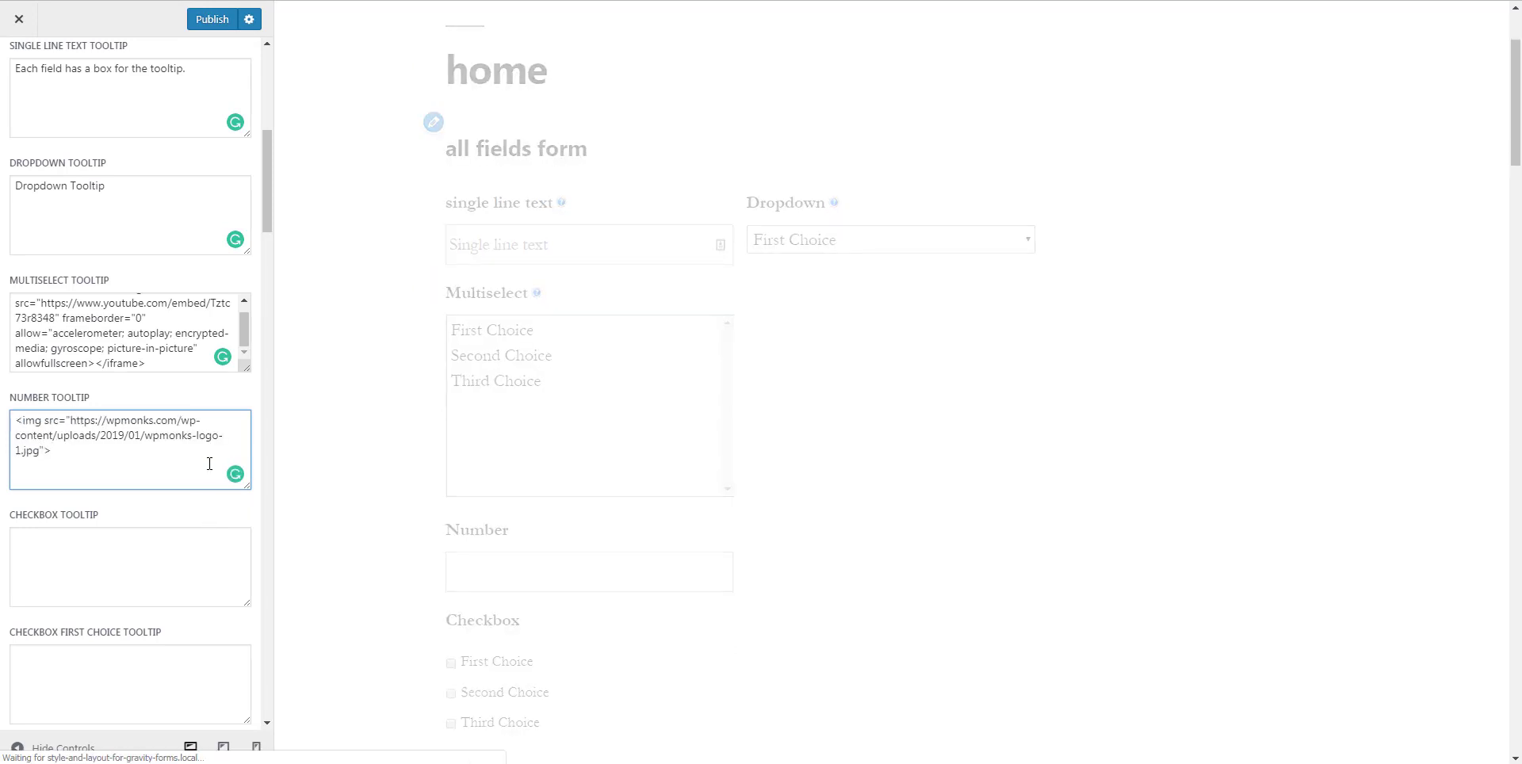
# - Set the checkbox field's tooltip to "Checkbox" and its first choice tooltip to "First choice"
pyautogui.moveTo(519, 529)
pyautogui.click(117, 554)
pyautogui.write('Ch')
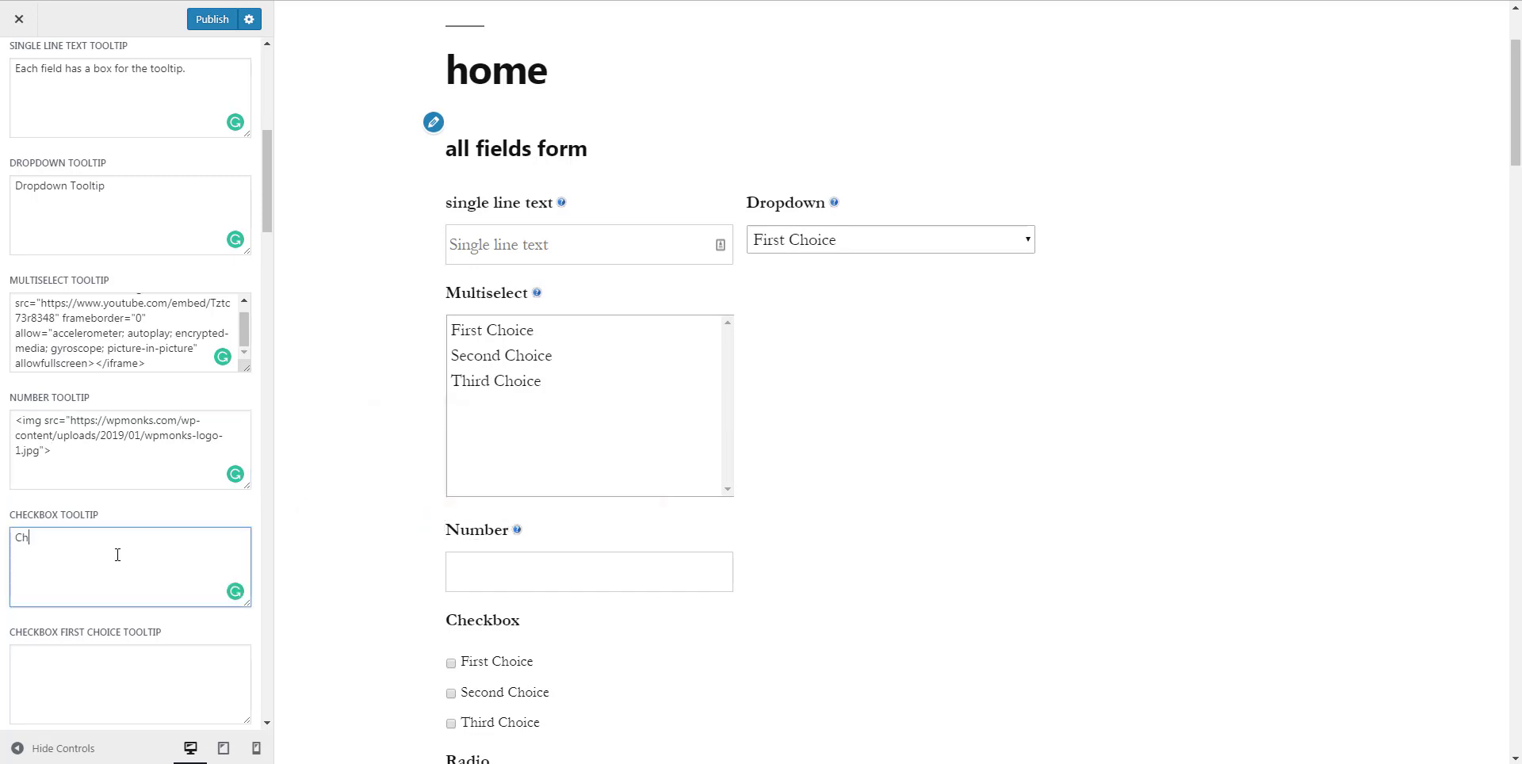
pyautogui.write('eckbox')
pyautogui.click(114, 656)
pyautogui.write('Fir')
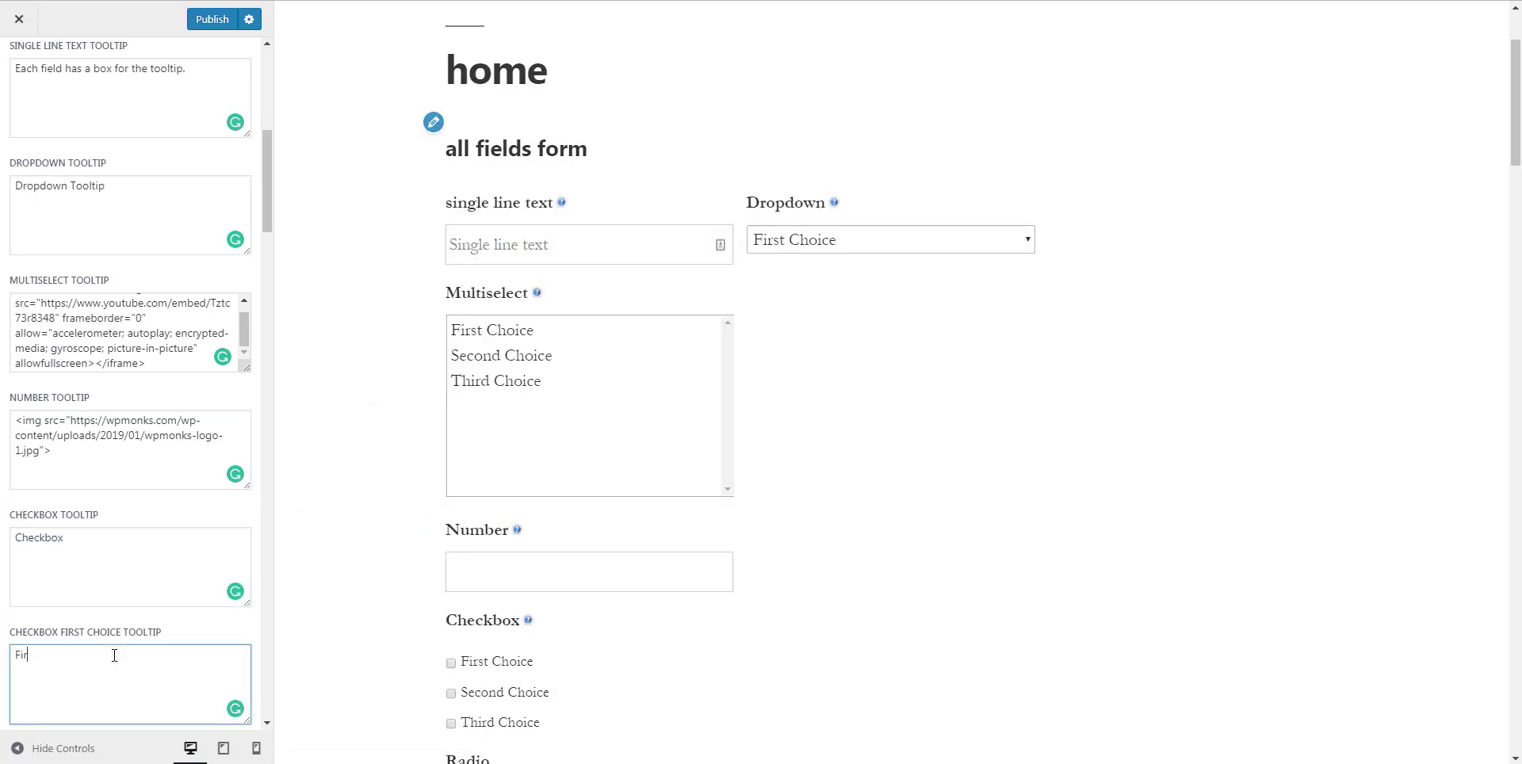
pyautogui.write('st choice')
# - Set the checkbox second choice tooltip to "Second choice" and the third to "third choice", then preview them on the form
pyautogui.scroll(-5, 37, 598)
pyautogui.scroll(1, 58, 421)
pyautogui.click(58, 421)
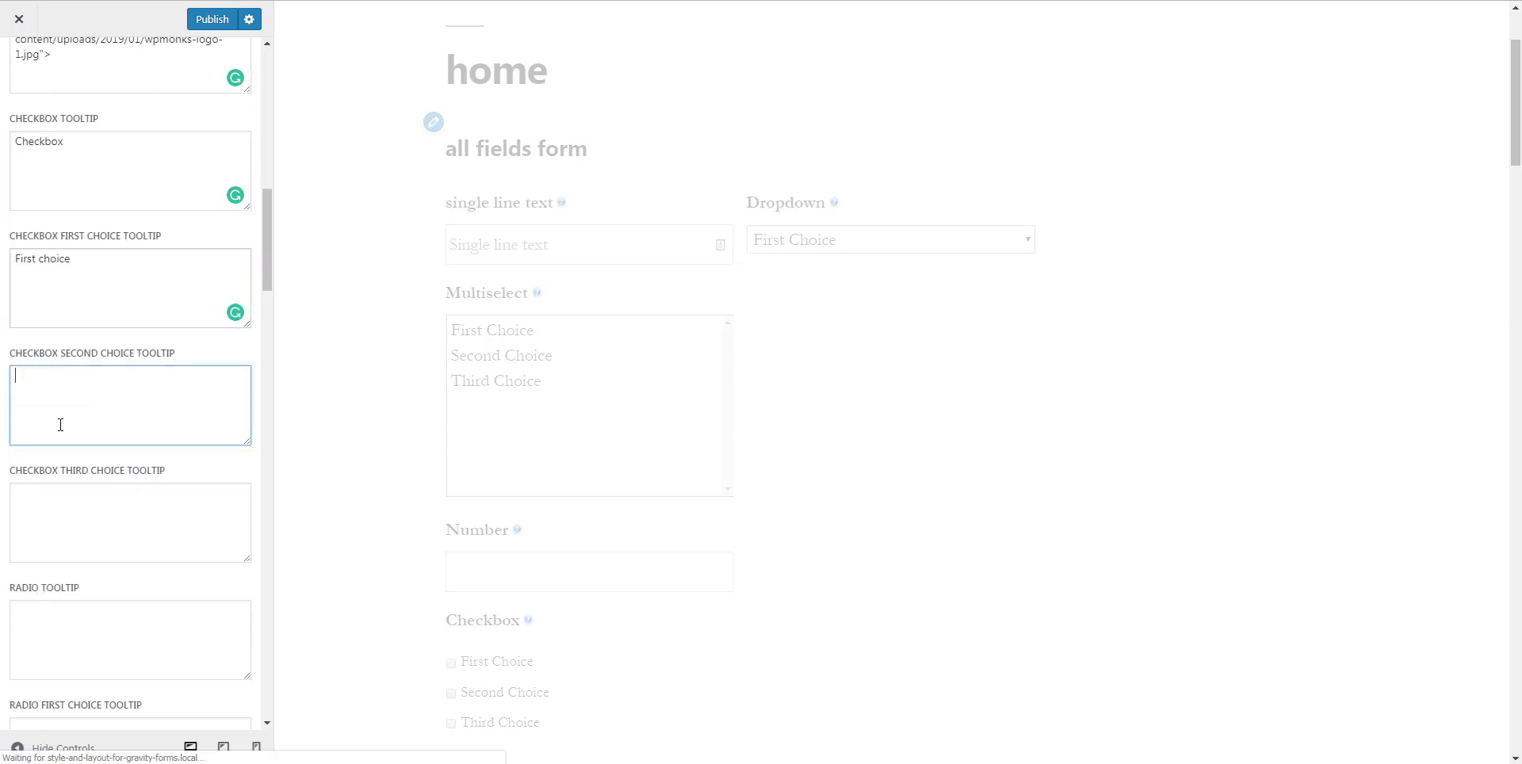
pyautogui.write('Second choice')
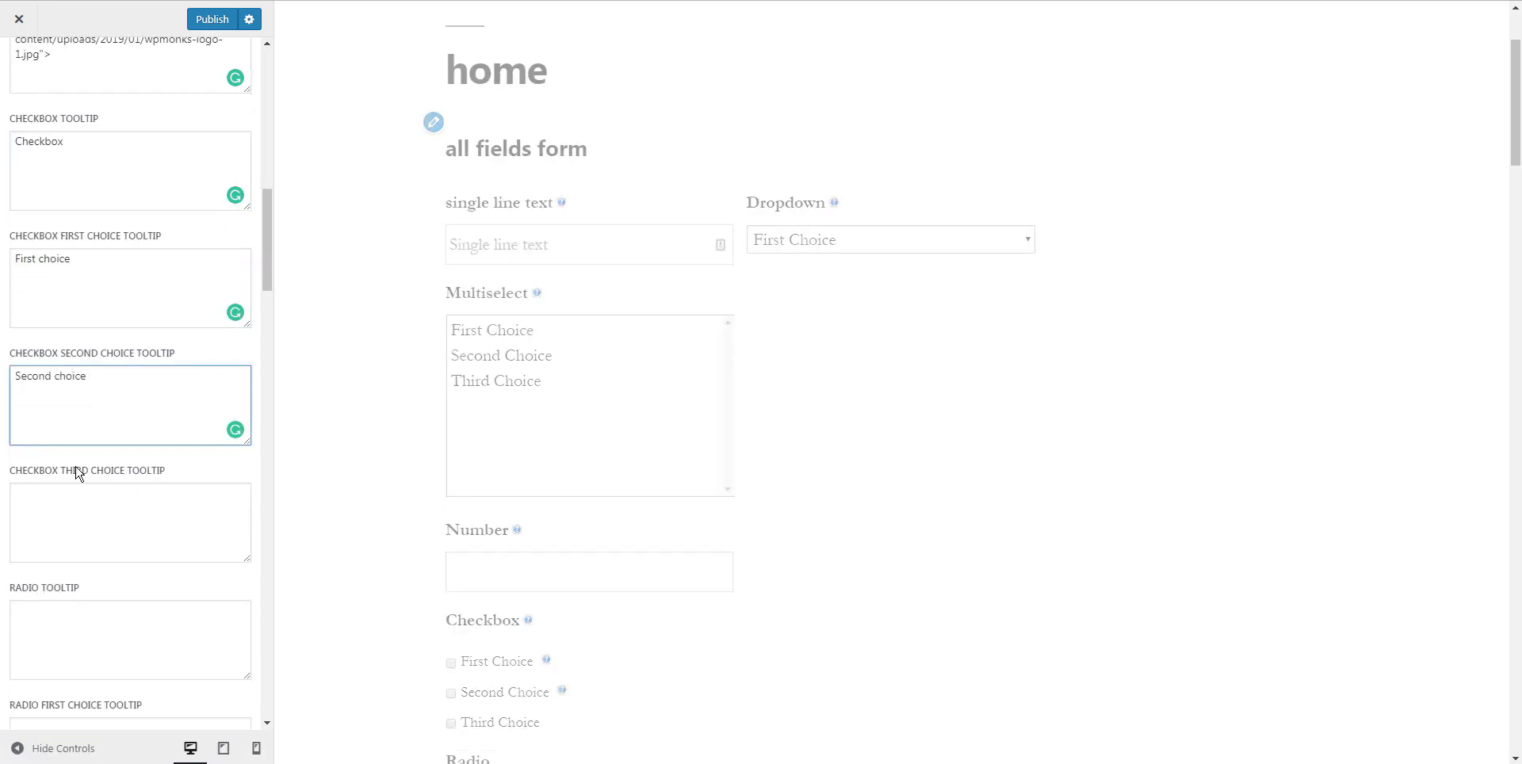
pyautogui.click(93, 524)
pyautogui.write('third choice')
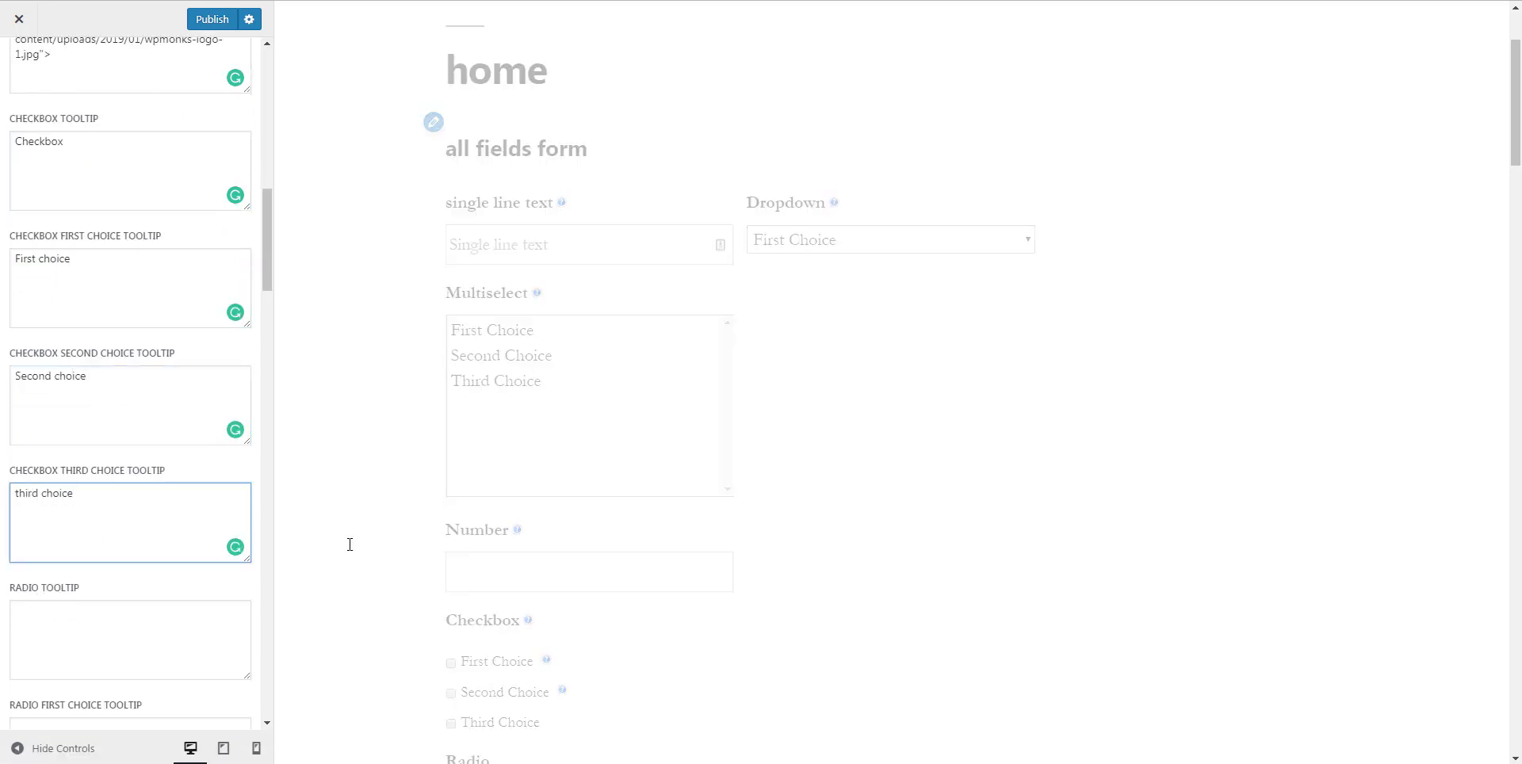
pyautogui.scroll(-2, 527, 520)
pyautogui.moveTo(563, 533)
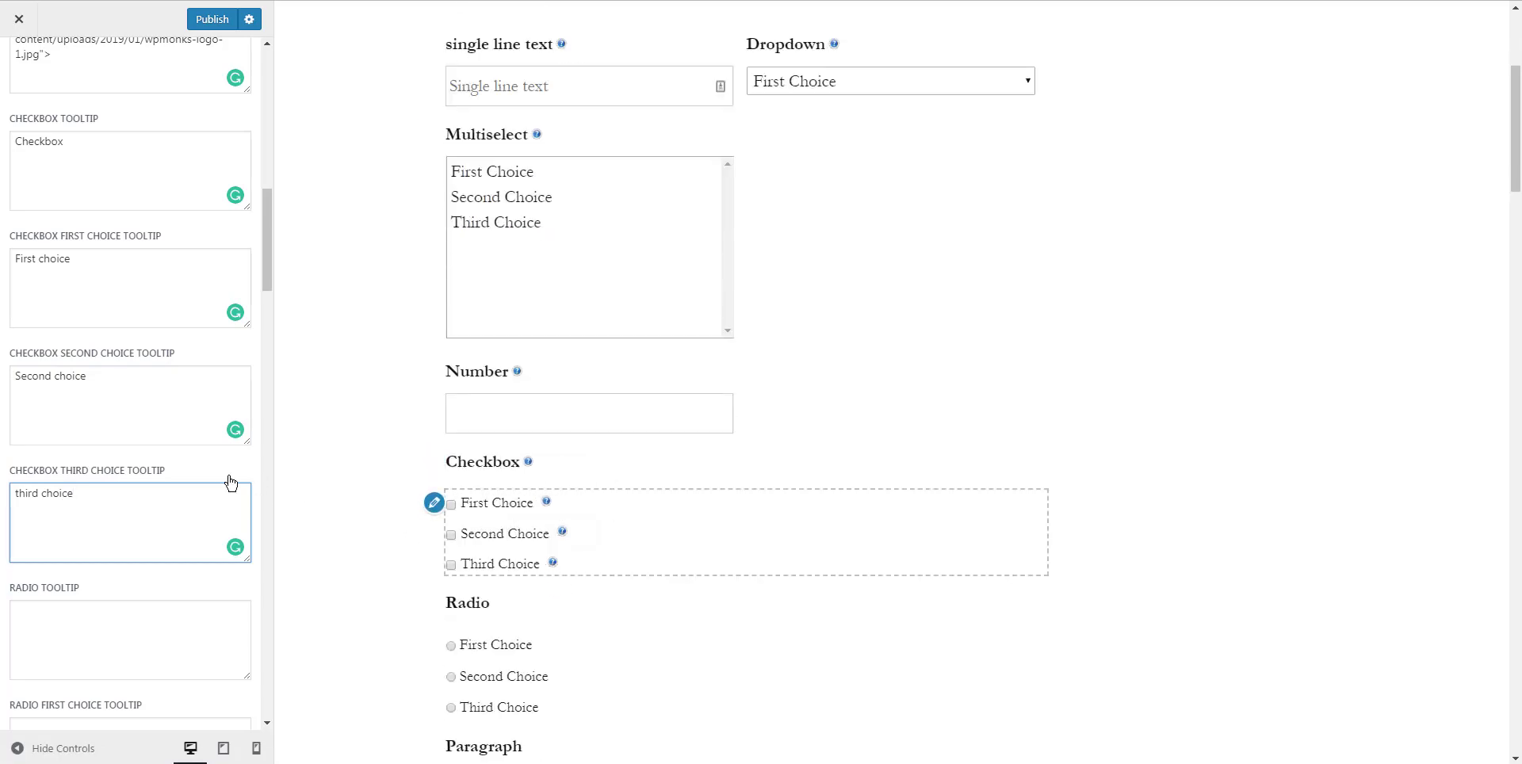
# - Set the tooltip icon type to Icon 2
pyautogui.scroll(10, 230, 483)
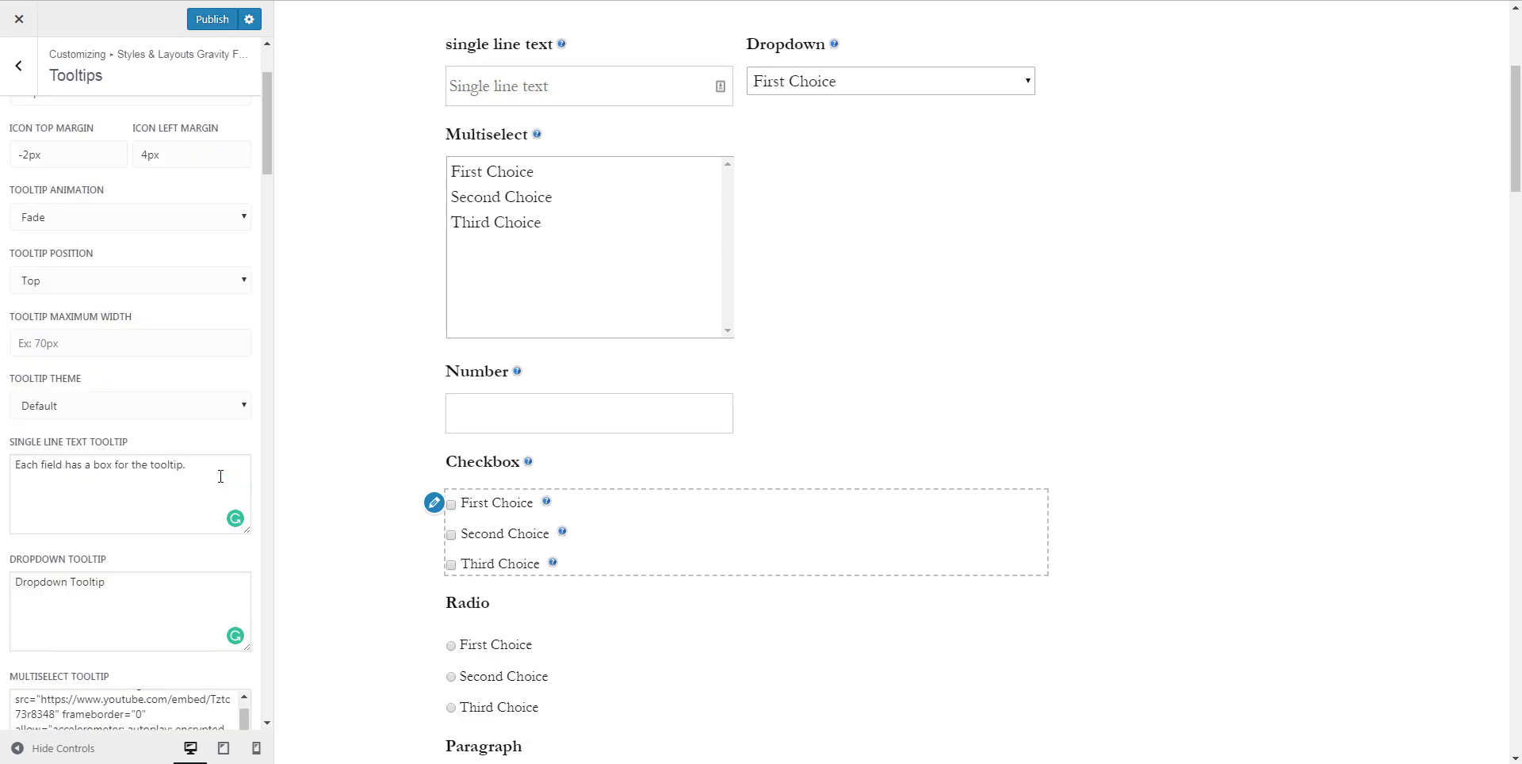
pyautogui.scroll(2, 220, 476)
pyautogui.scroll(4, 401, 425)
pyautogui.scroll(-1, 402, 427)
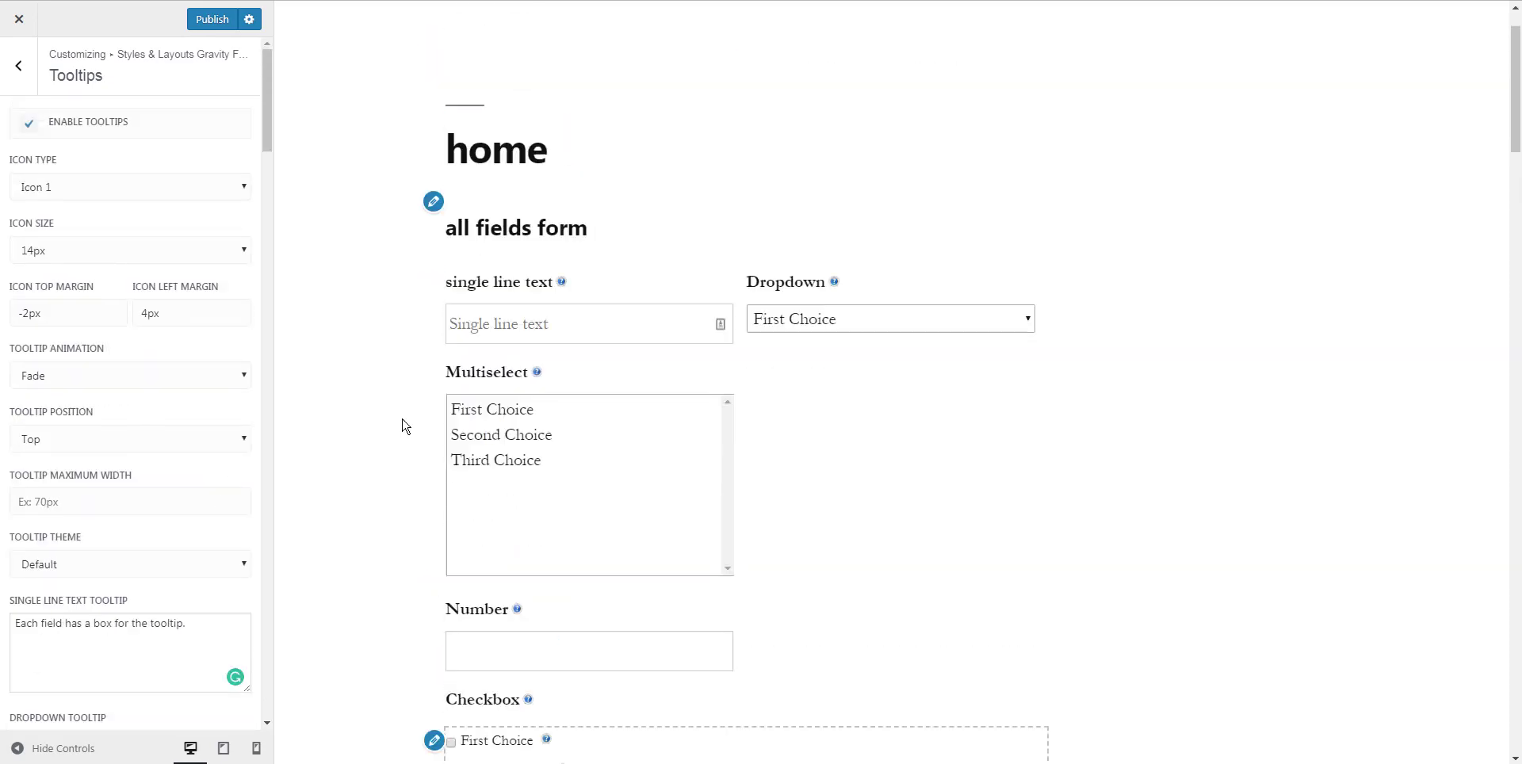
pyautogui.click(164, 193)
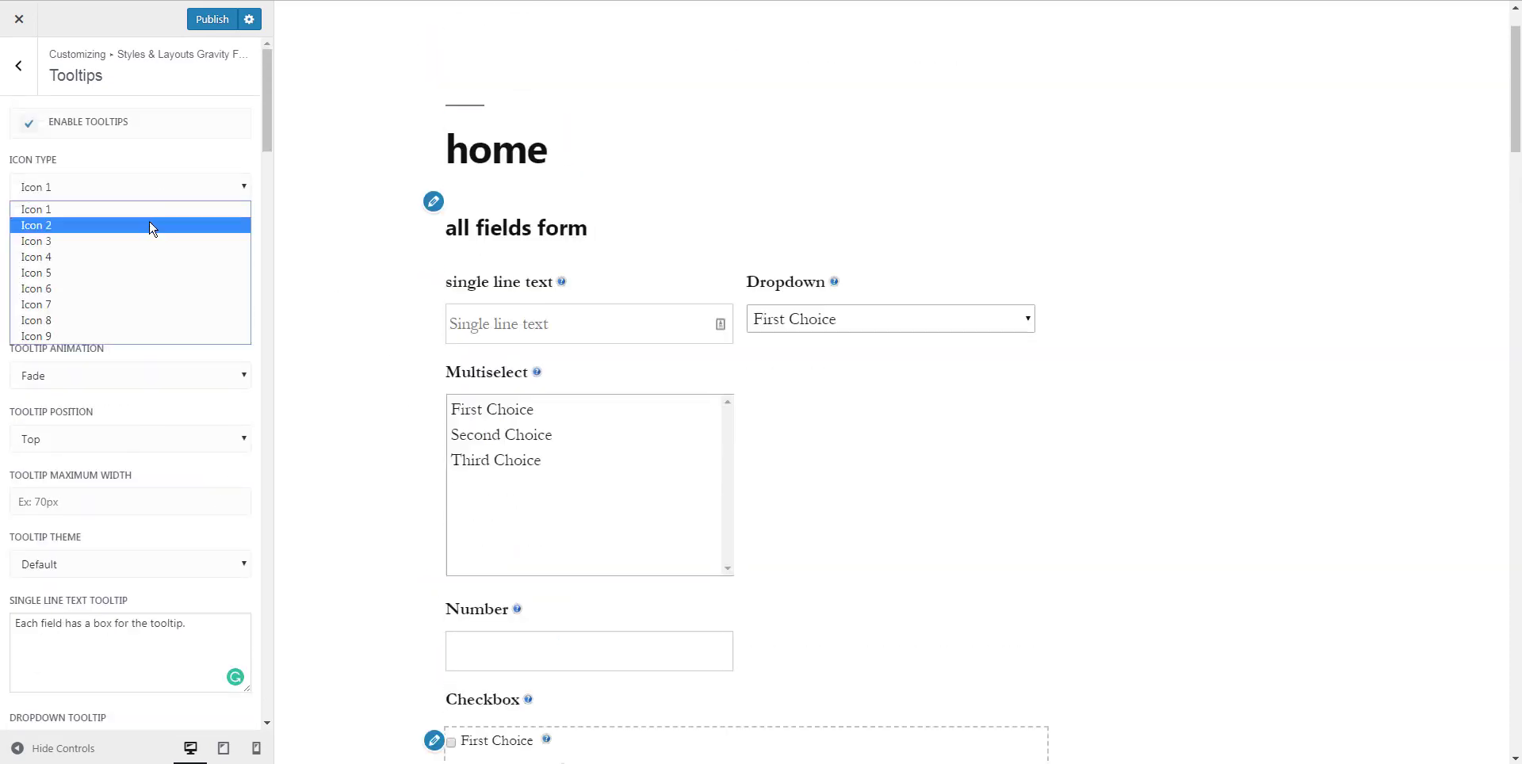
pyautogui.click(151, 225)
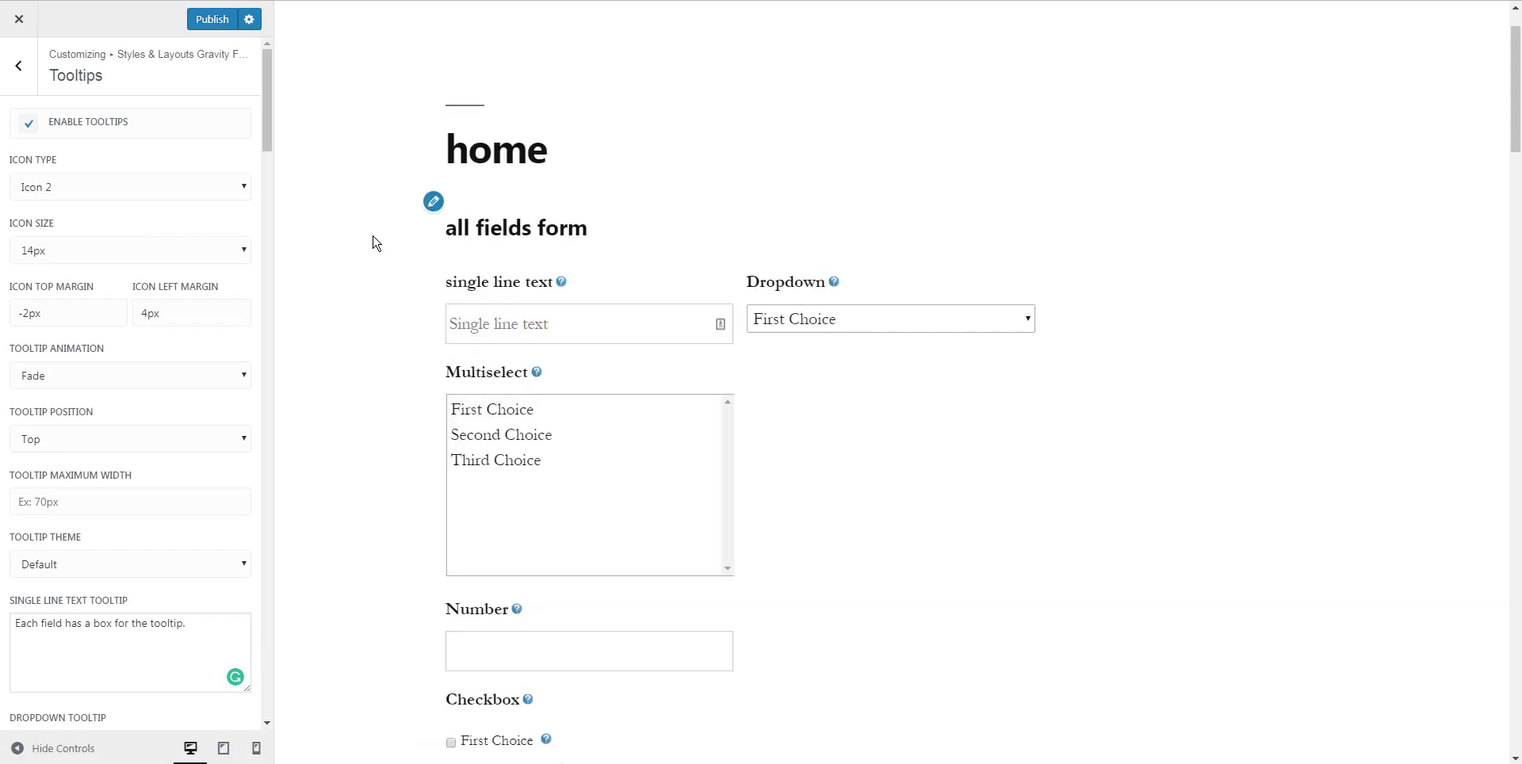
# - Set the tooltip icon type to Icon 3 and the icon size to 20px
pyautogui.click(129, 191)
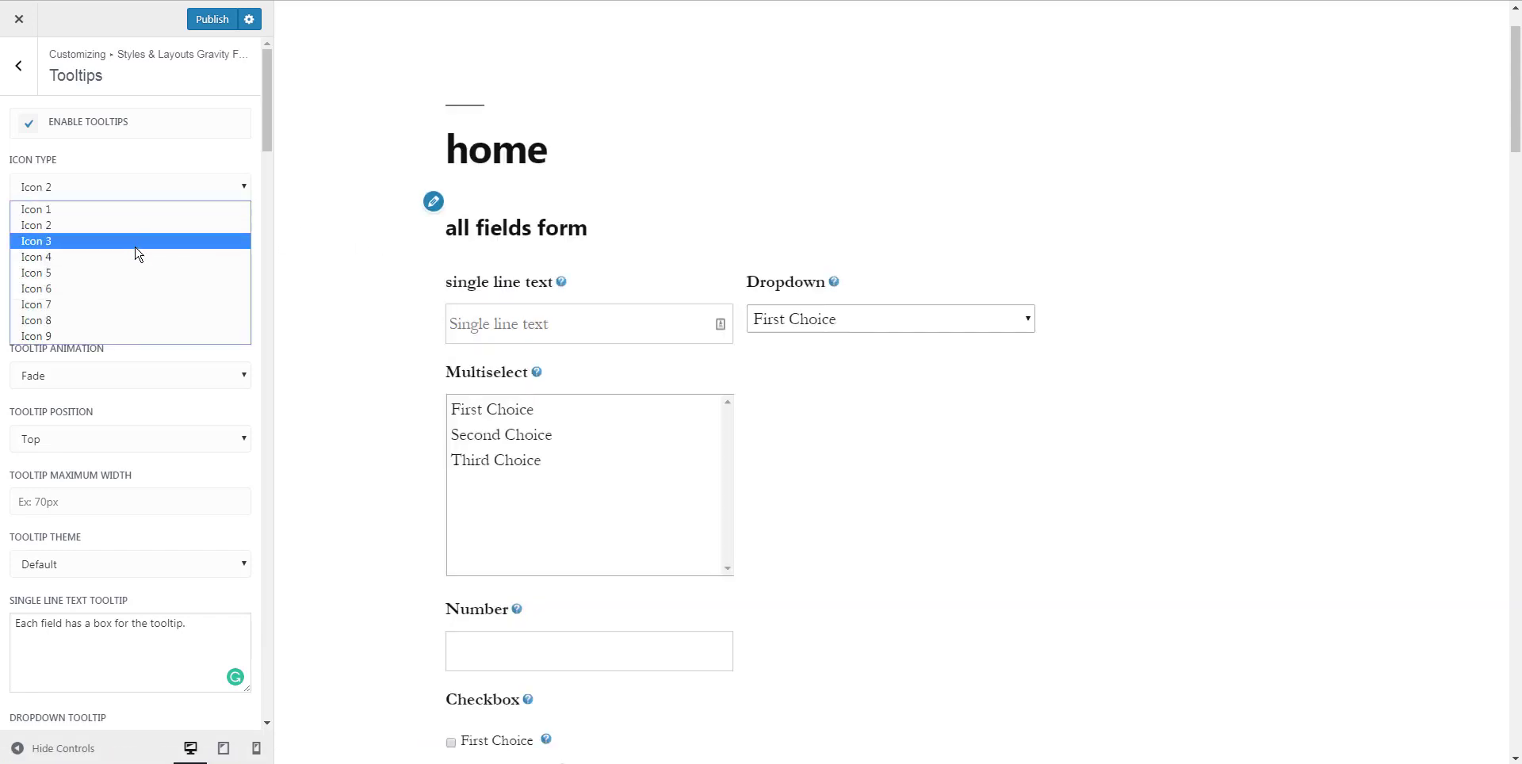
pyautogui.click(134, 240)
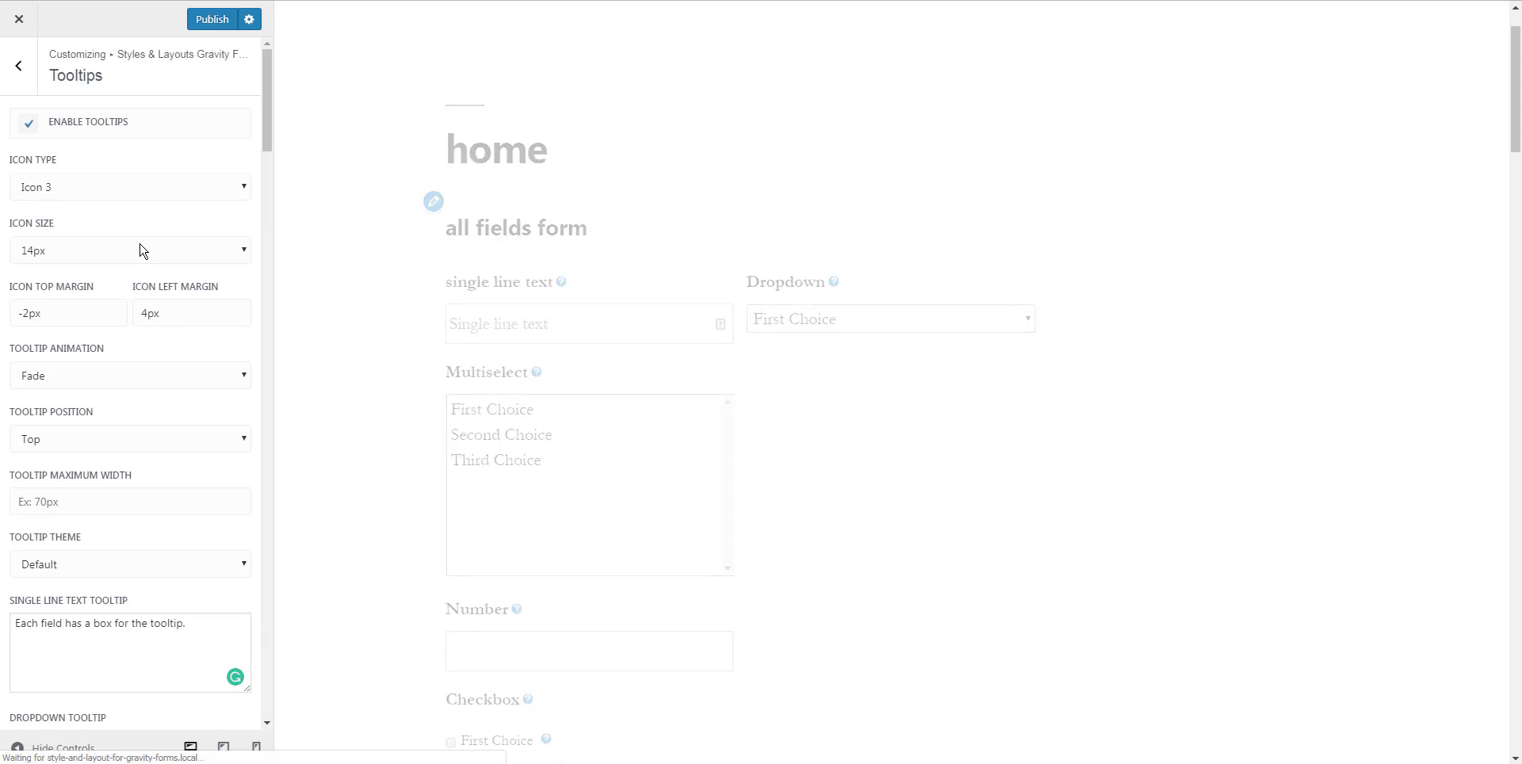
pyautogui.click(49, 251)
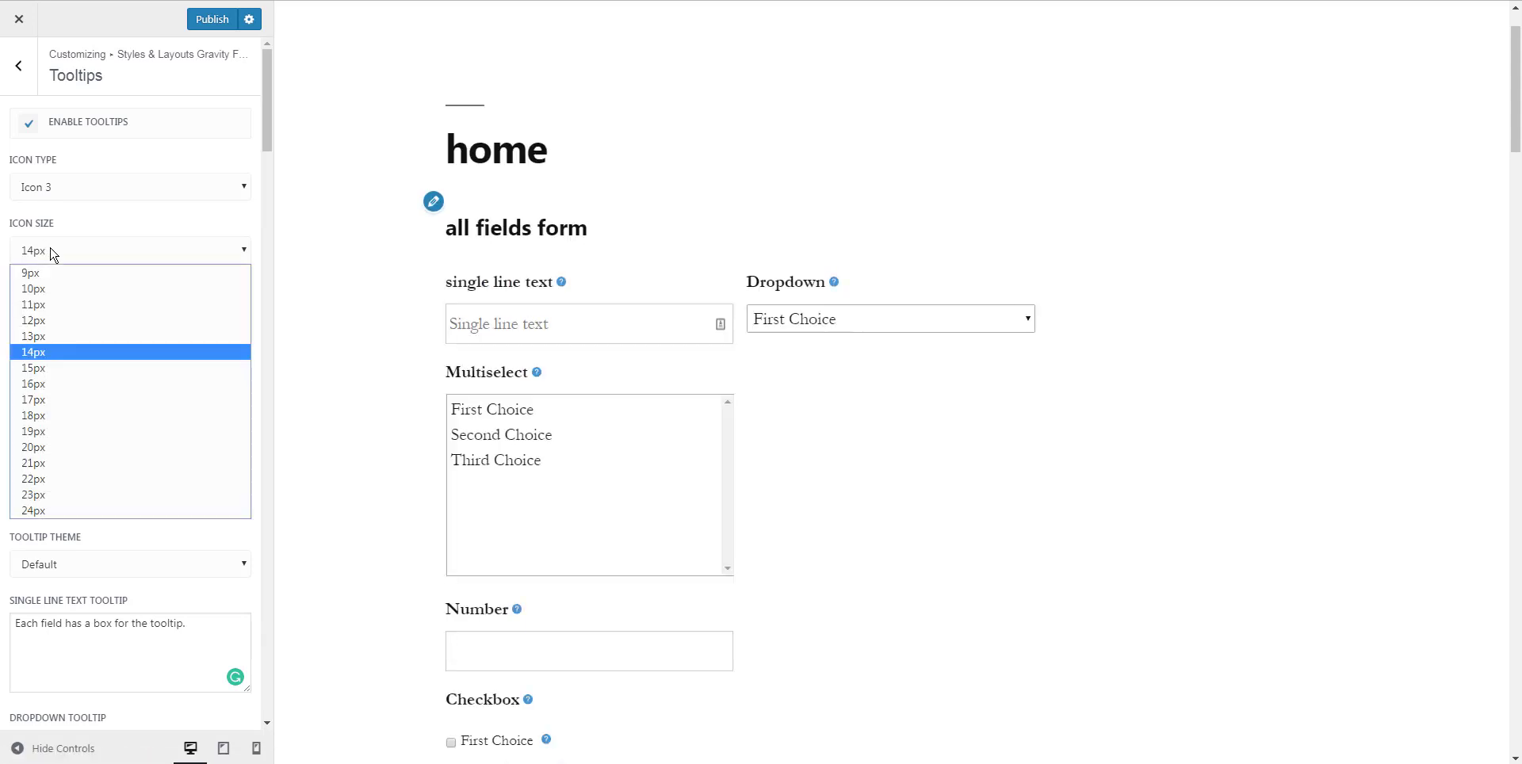
pyautogui.click(58, 447)
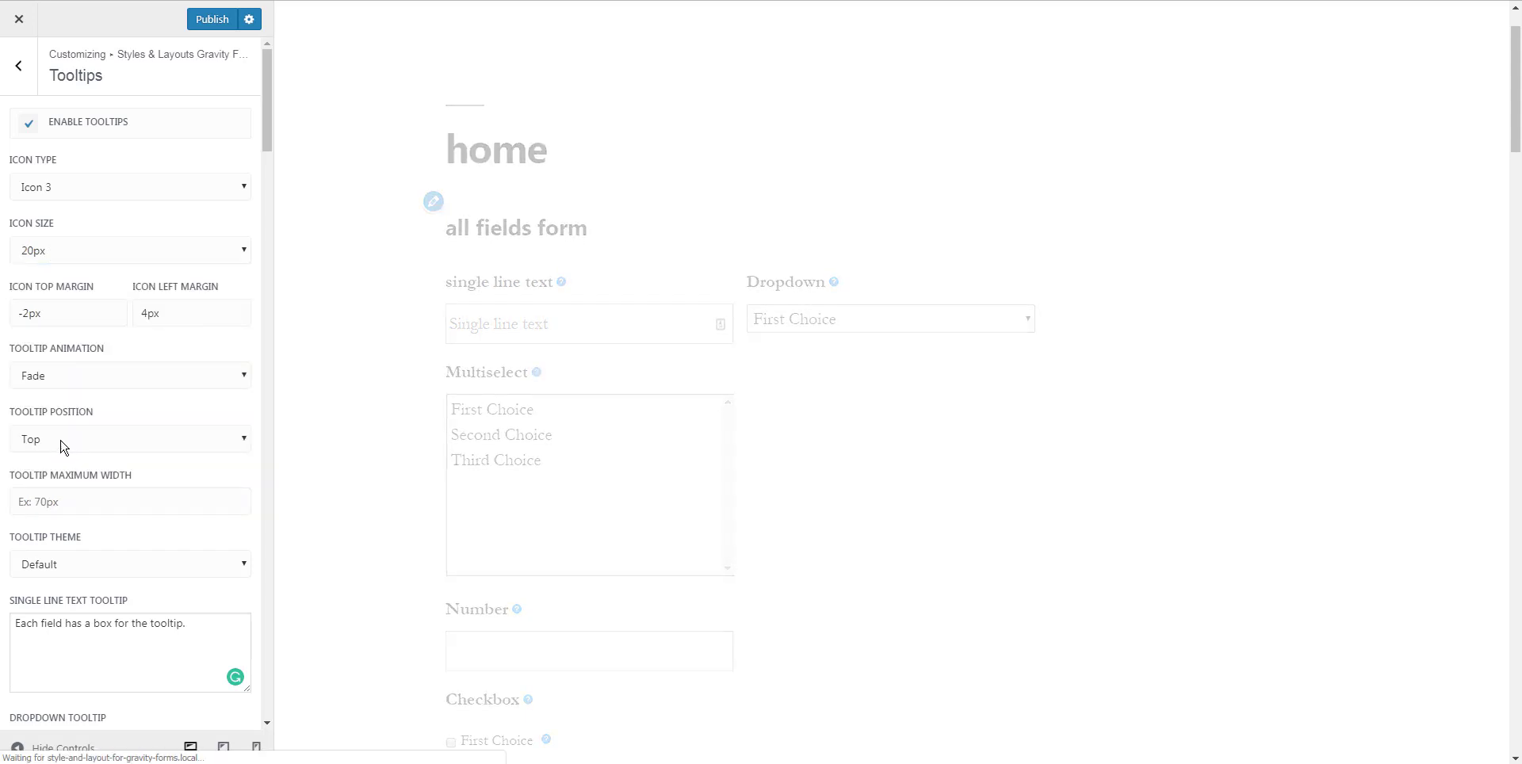
# - Set the icon left margin to 14px and the tooltip animation to Scale
pyautogui.click(144, 313)
pyautogui.write('1')
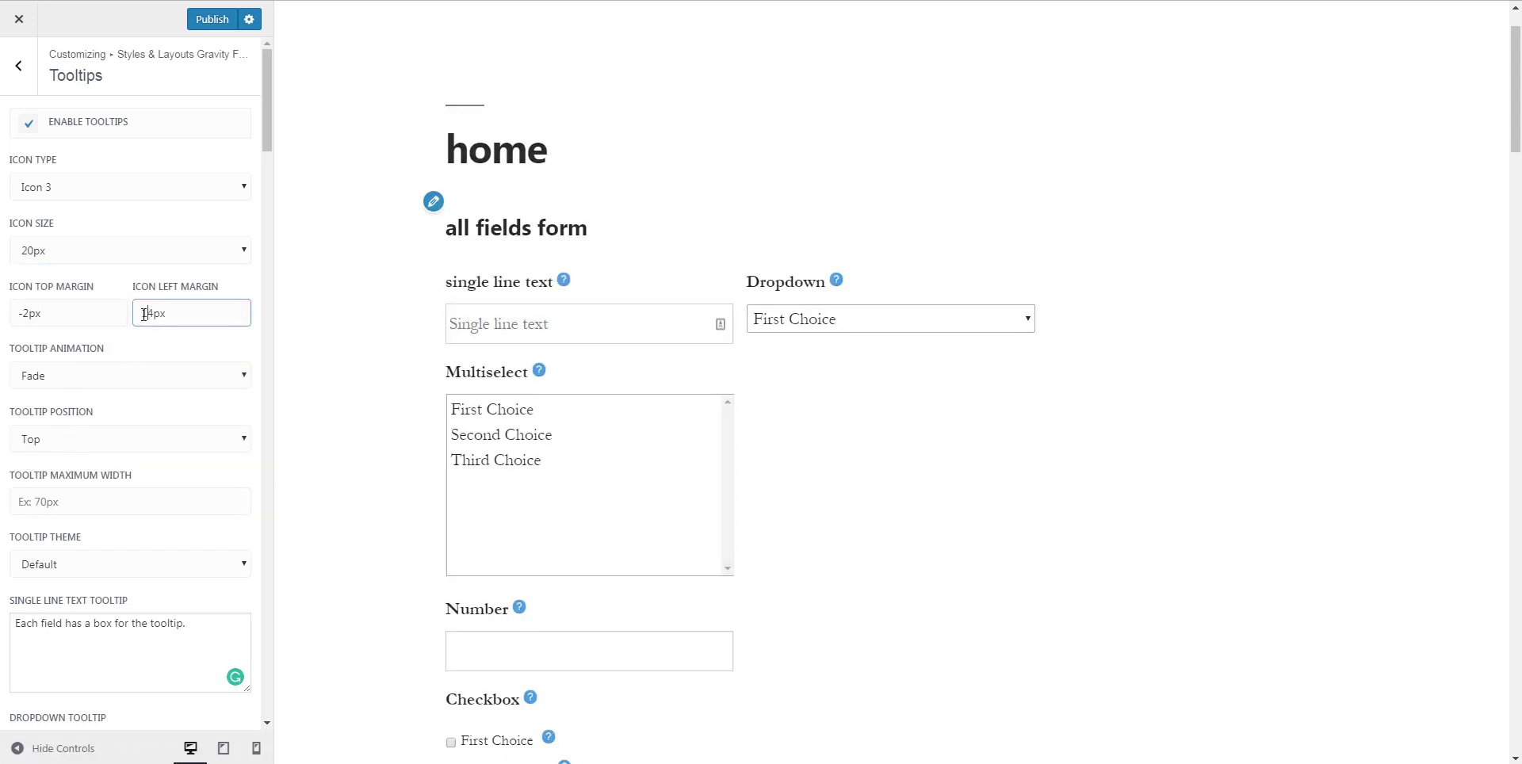
pyautogui.scroll(-2, 143, 313)
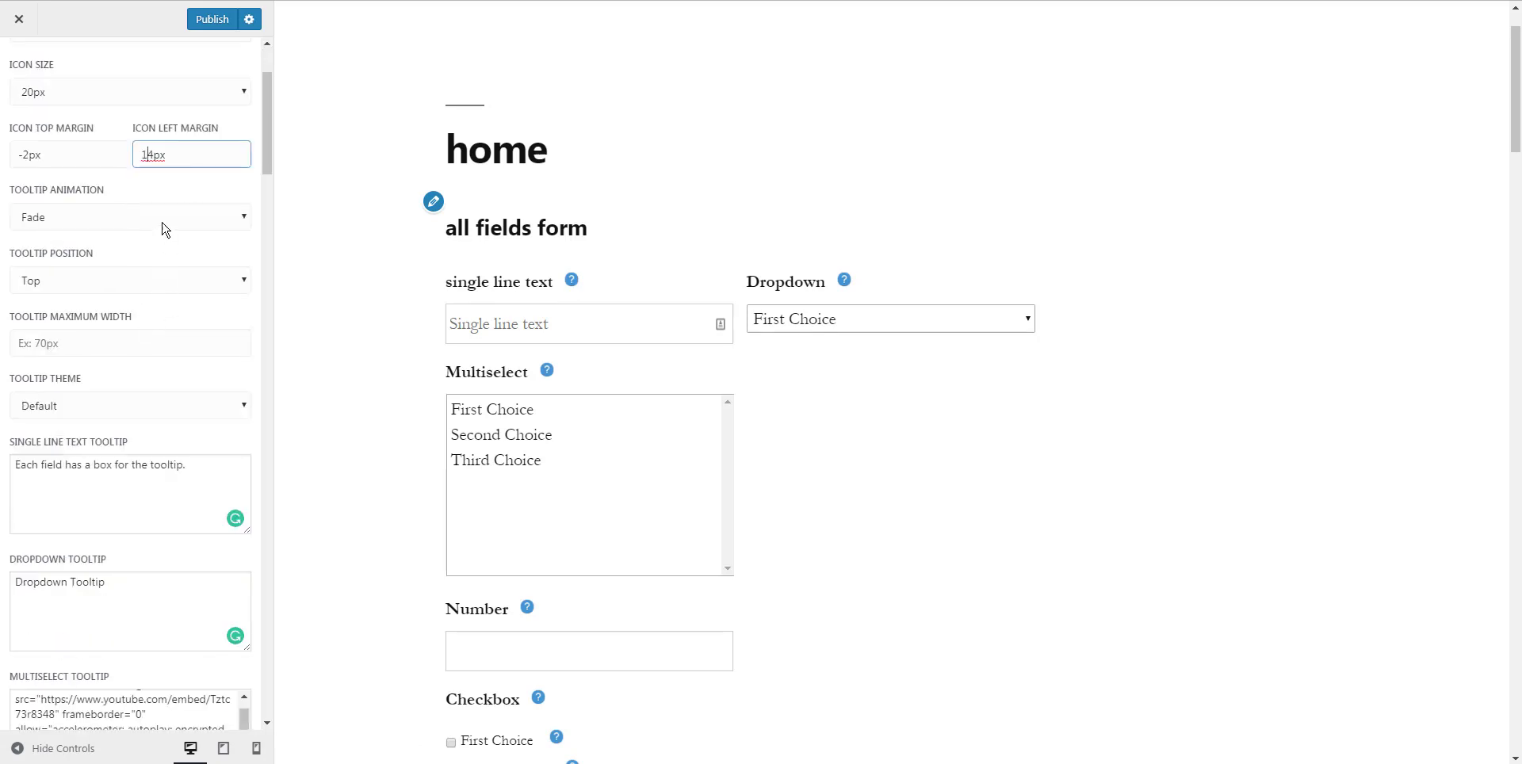
pyautogui.click(158, 218)
pyautogui.click(150, 295)
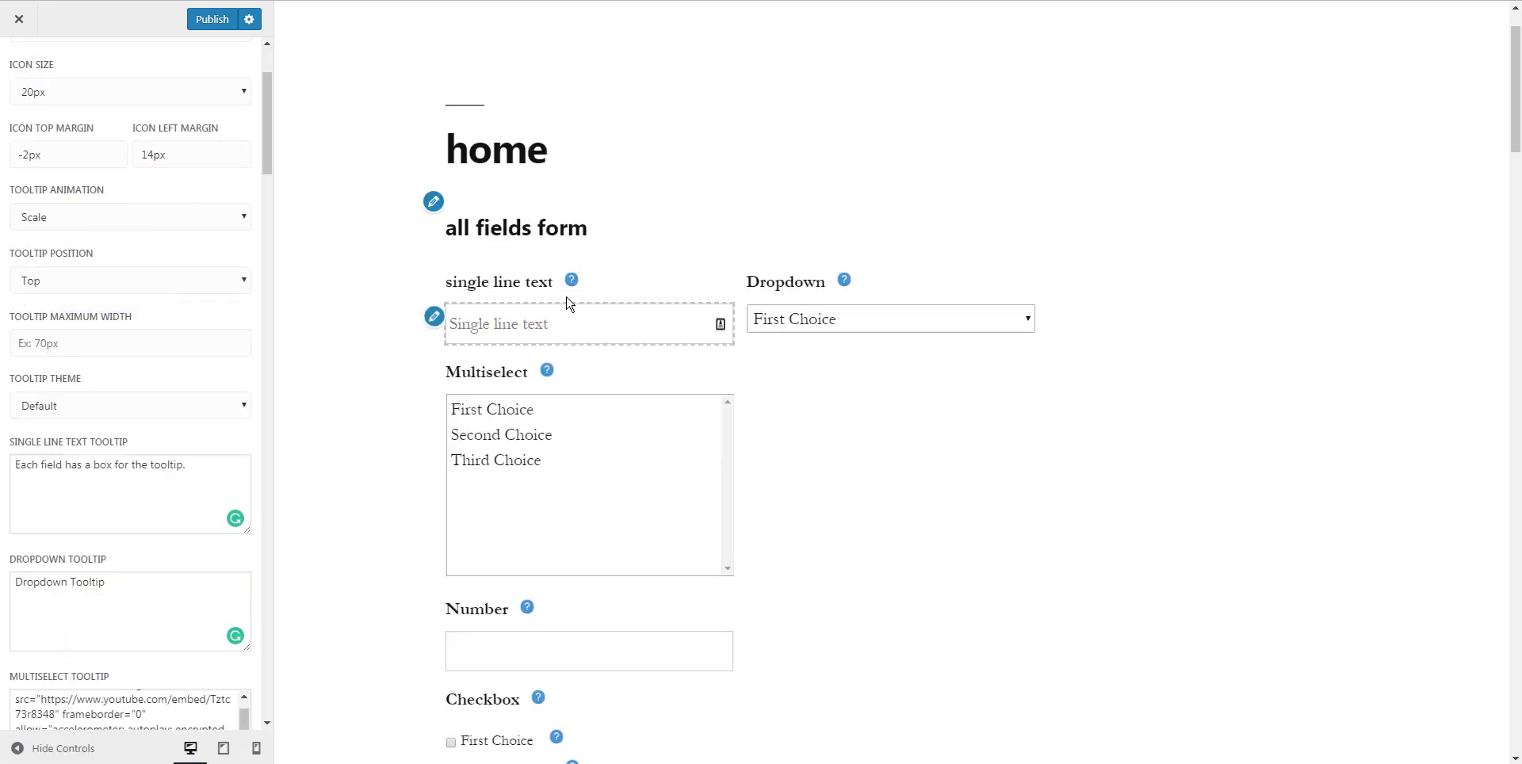
# - Set the tooltip theme to Shadow and preview the single line text and dropdown tooltips
pyautogui.scroll(-1, 150, 350)
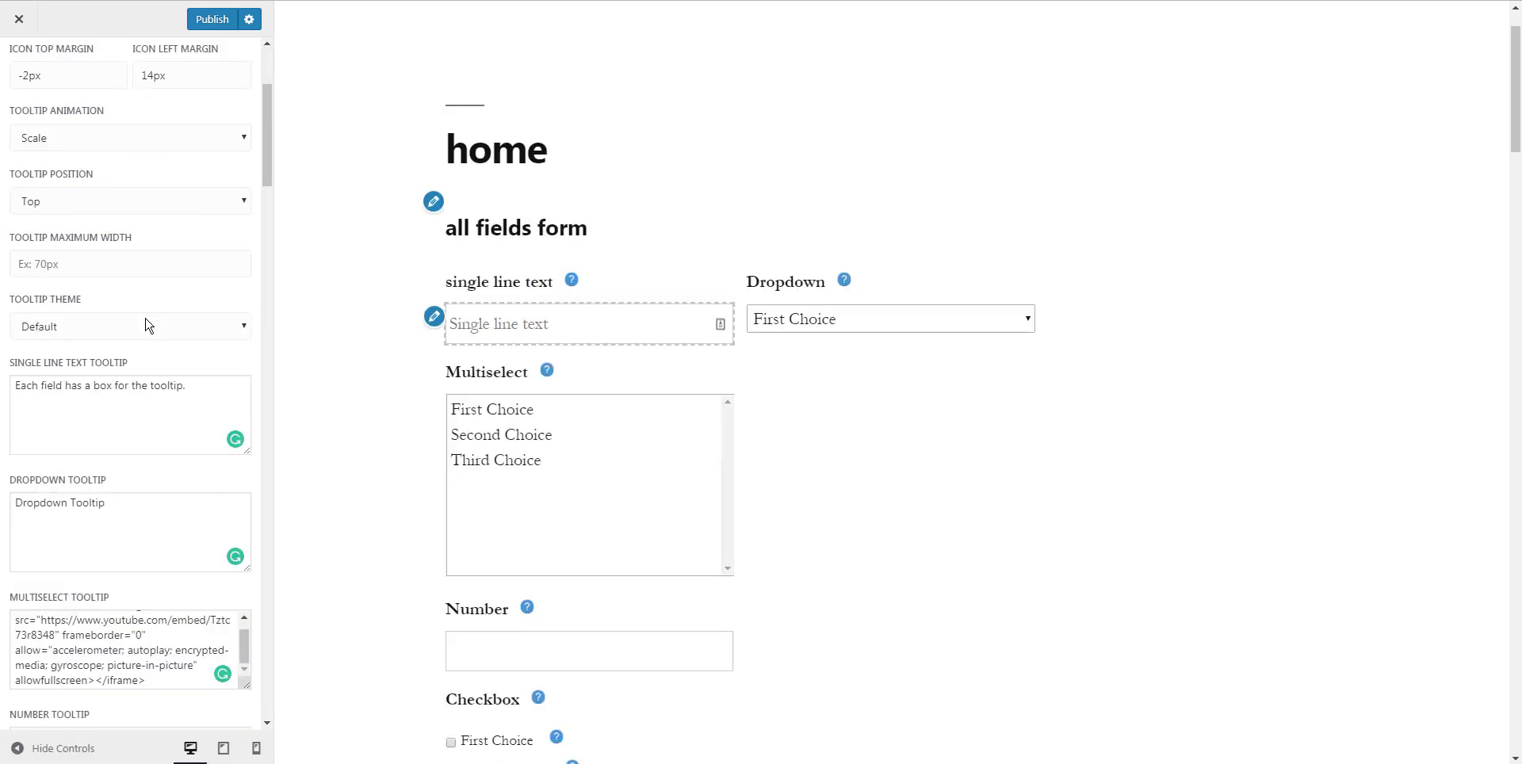
pyautogui.click(125, 331)
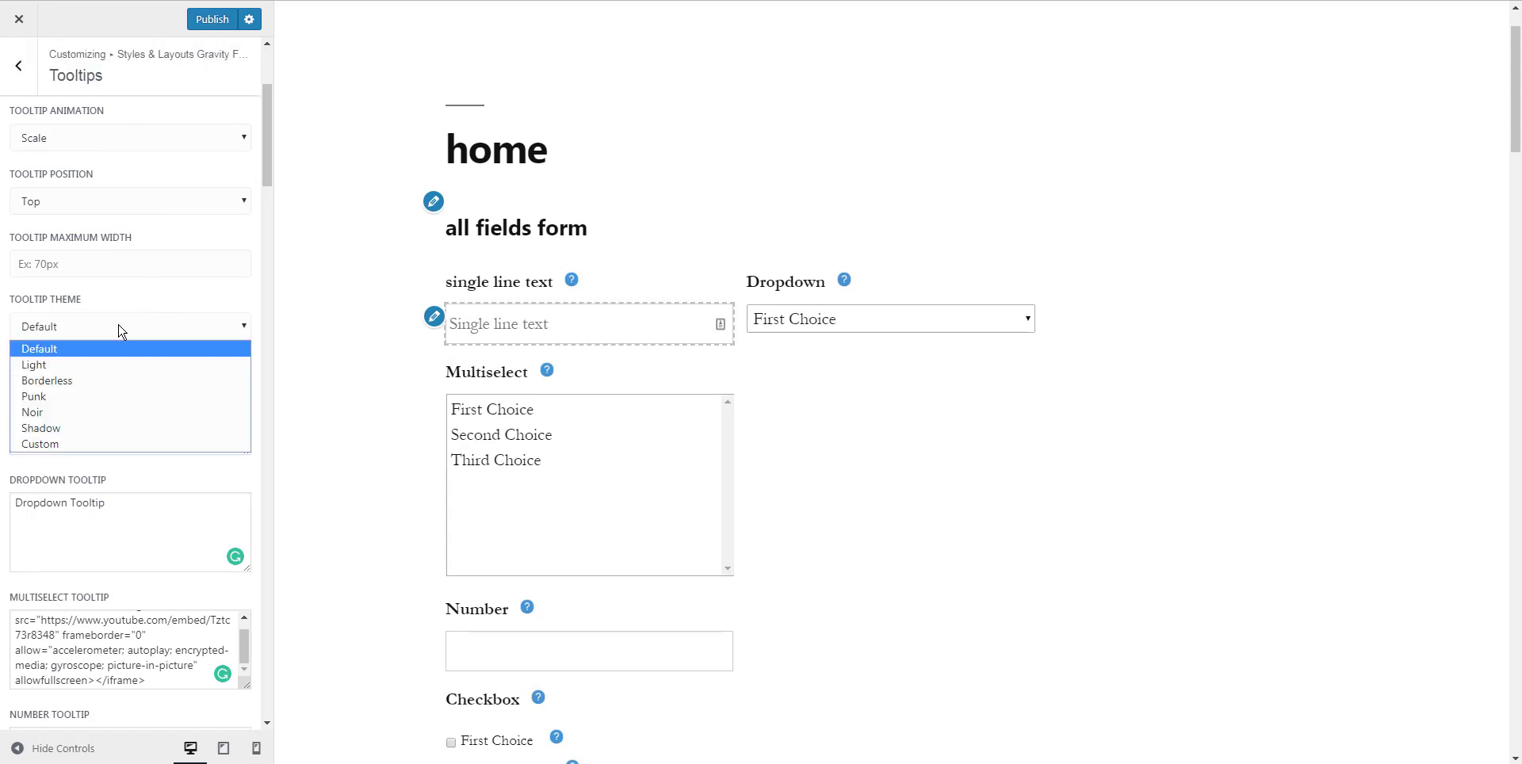
pyautogui.click(111, 426)
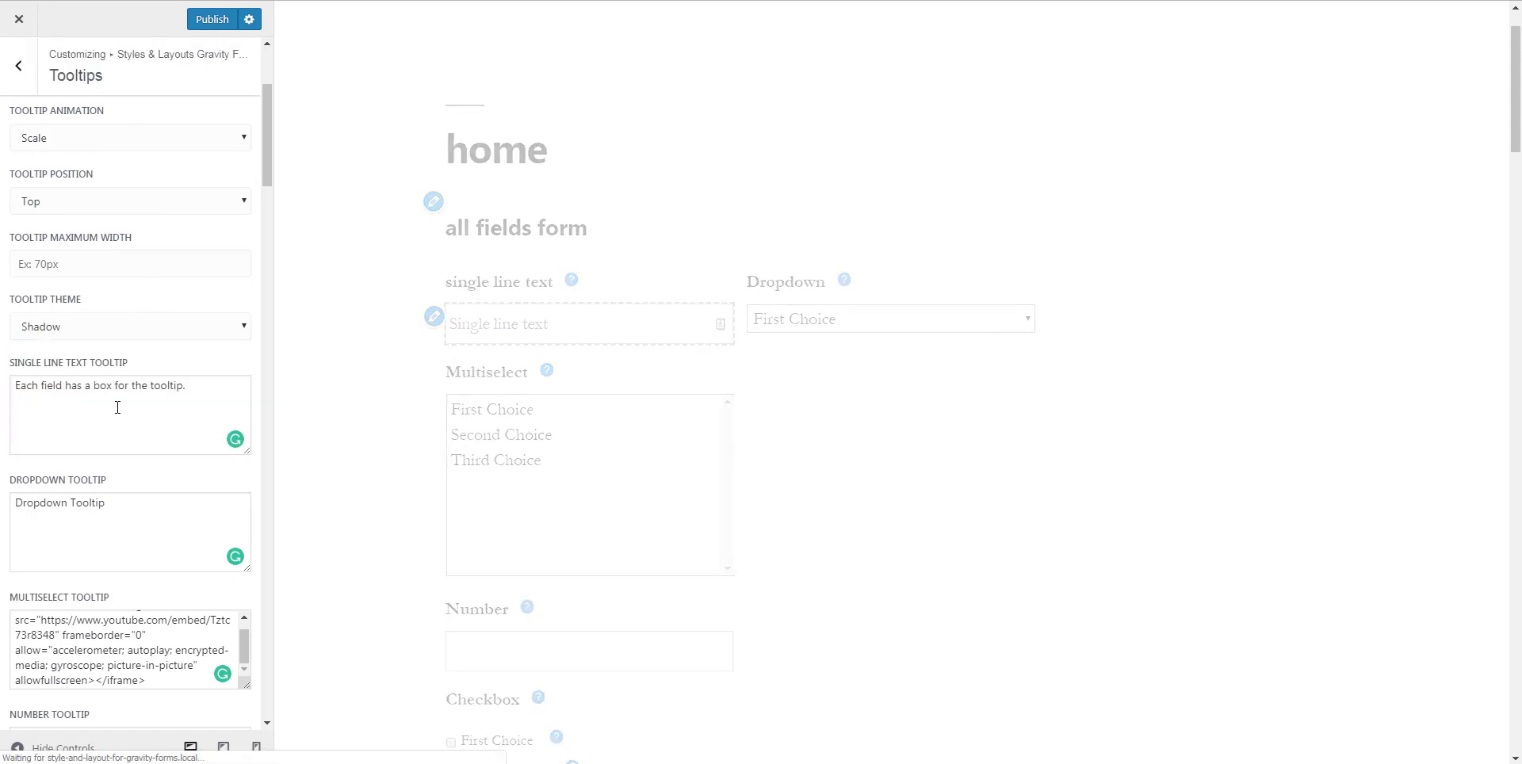
pyautogui.moveTo(570, 281)
pyautogui.moveTo(840, 277)
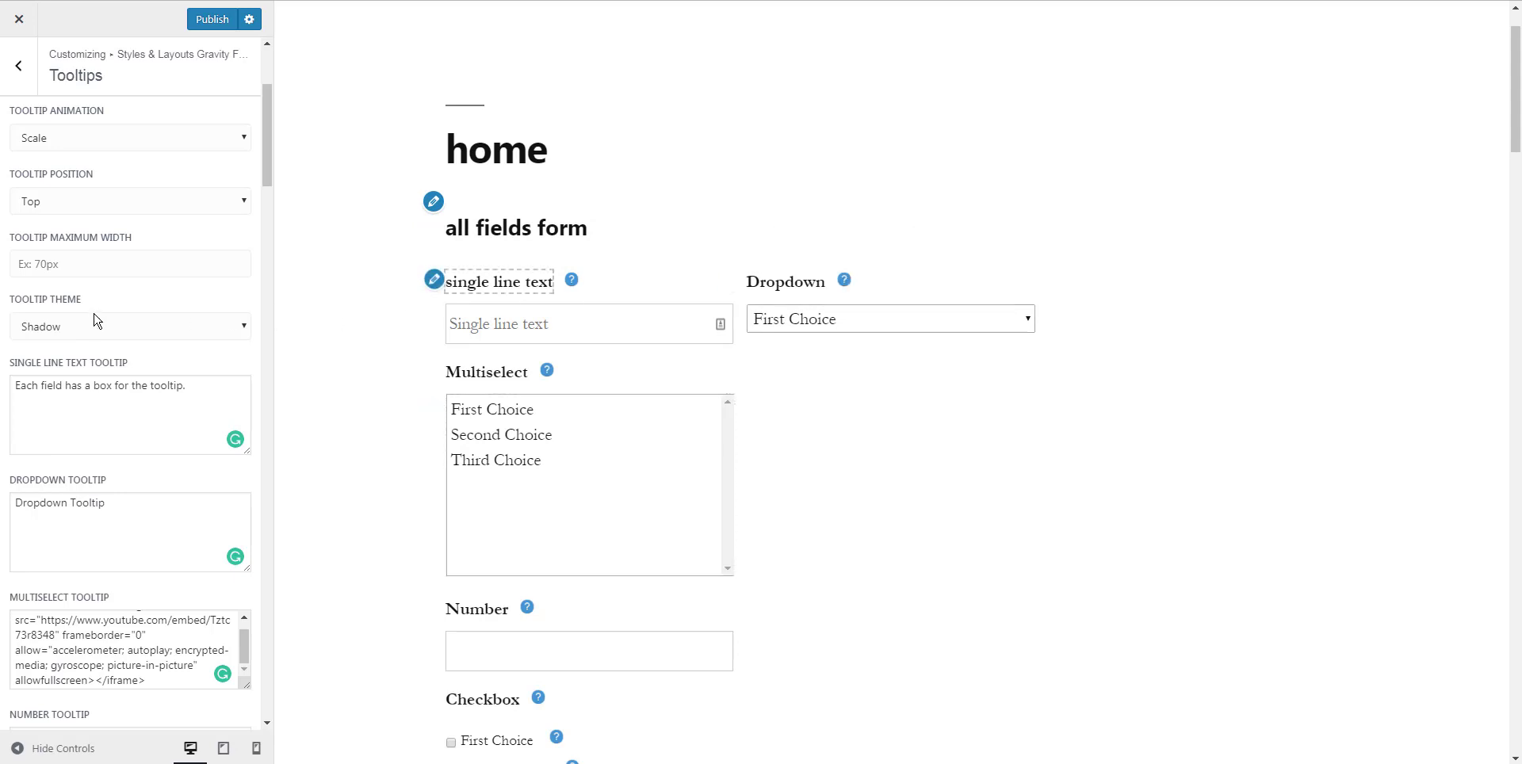
# - Switch the tooltip theme to Custom with green background color #81d742 and preview the single line text tooltip
pyautogui.click(176, 326)
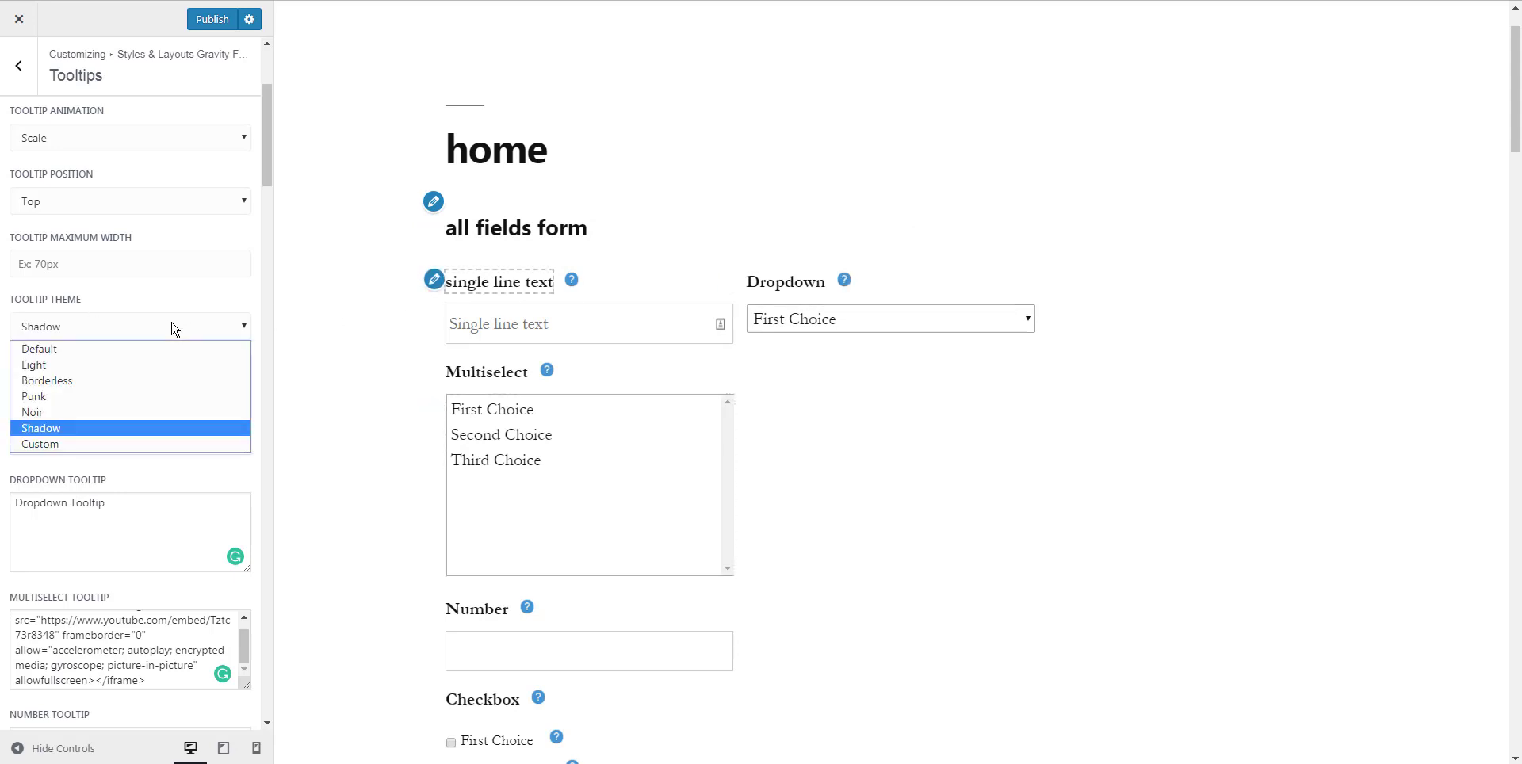
pyautogui.click(156, 446)
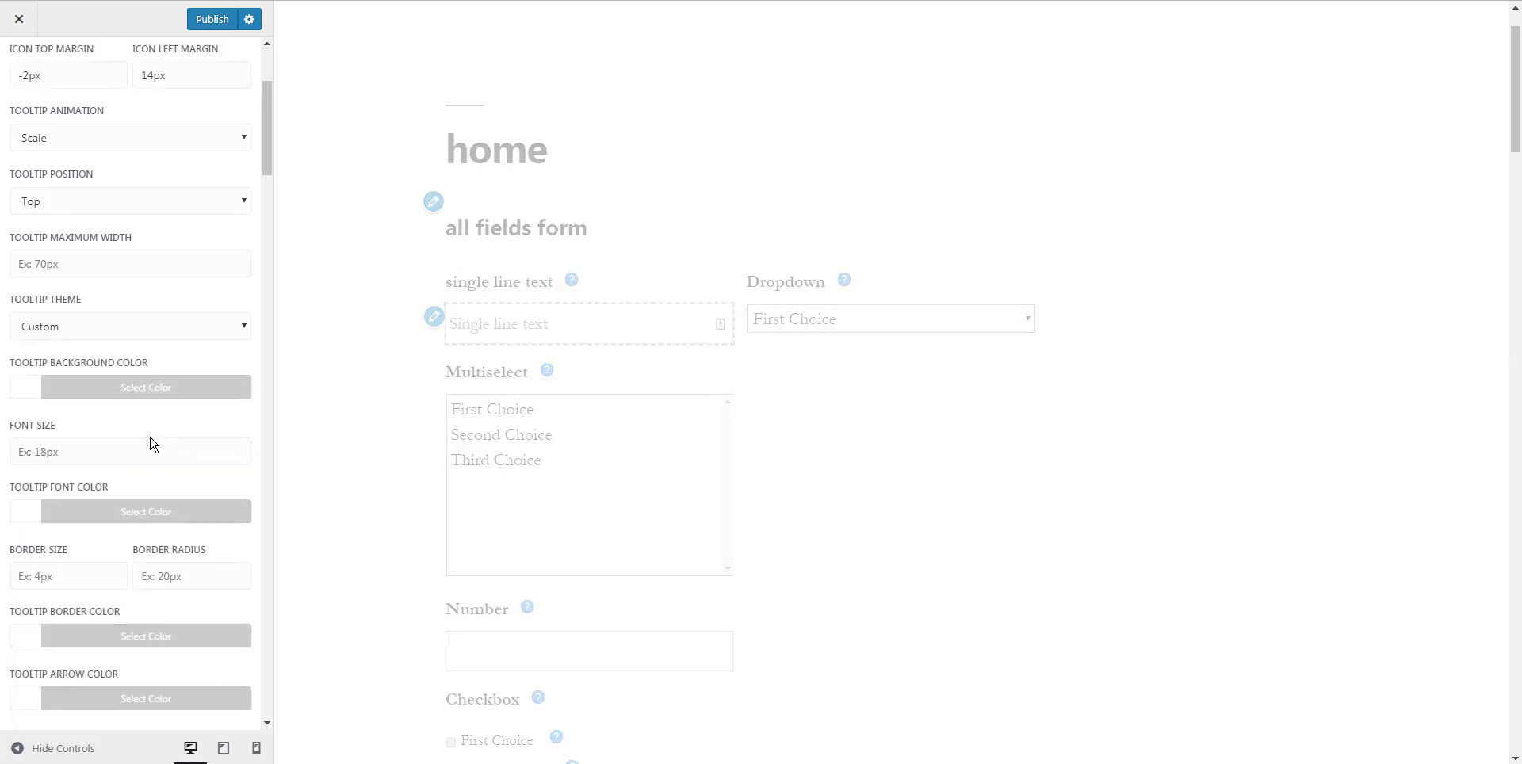
pyautogui.scroll(-1, 153, 443)
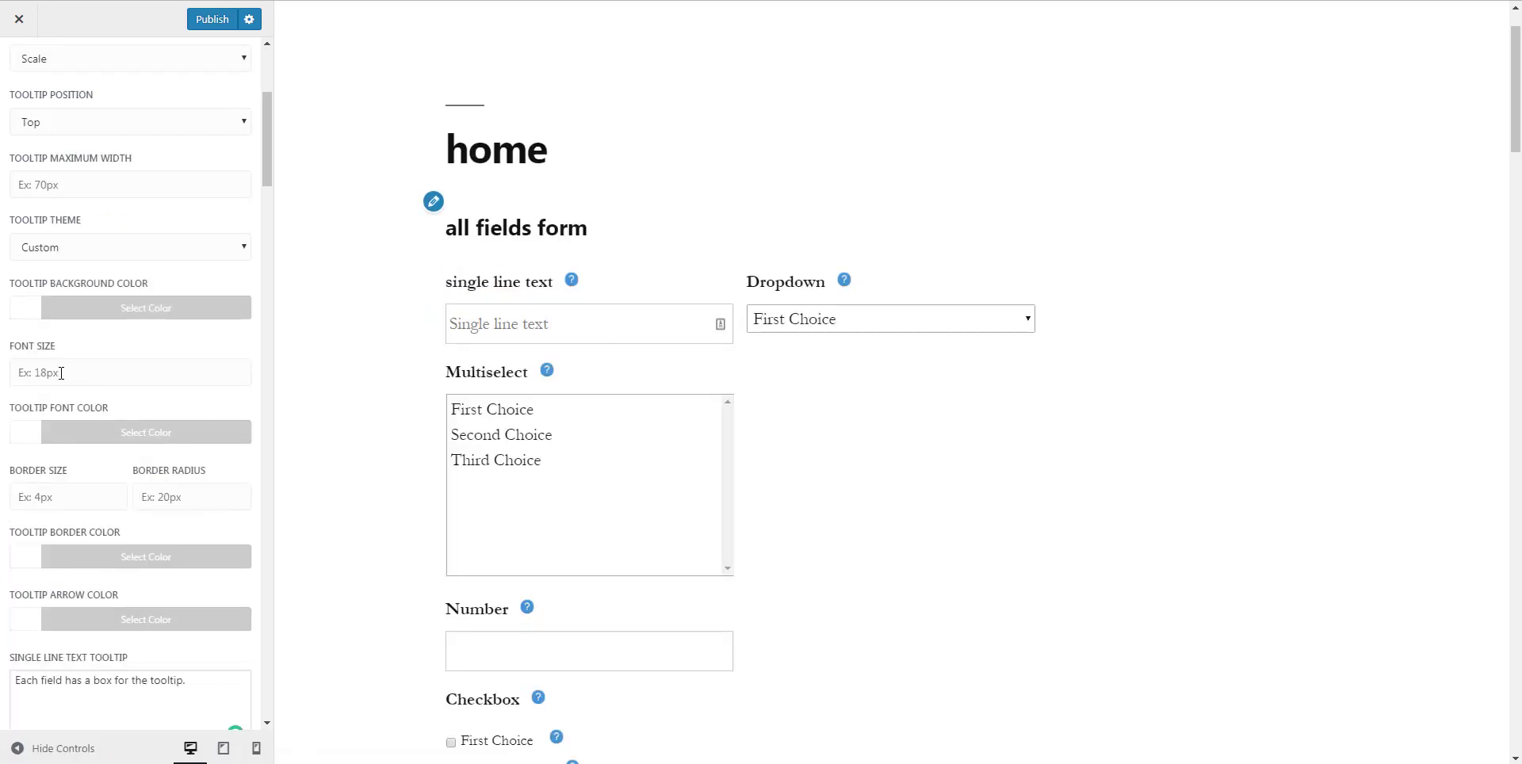
pyautogui.click(30, 314)
pyautogui.scroll(-1, 31, 401)
pyautogui.click(116, 449)
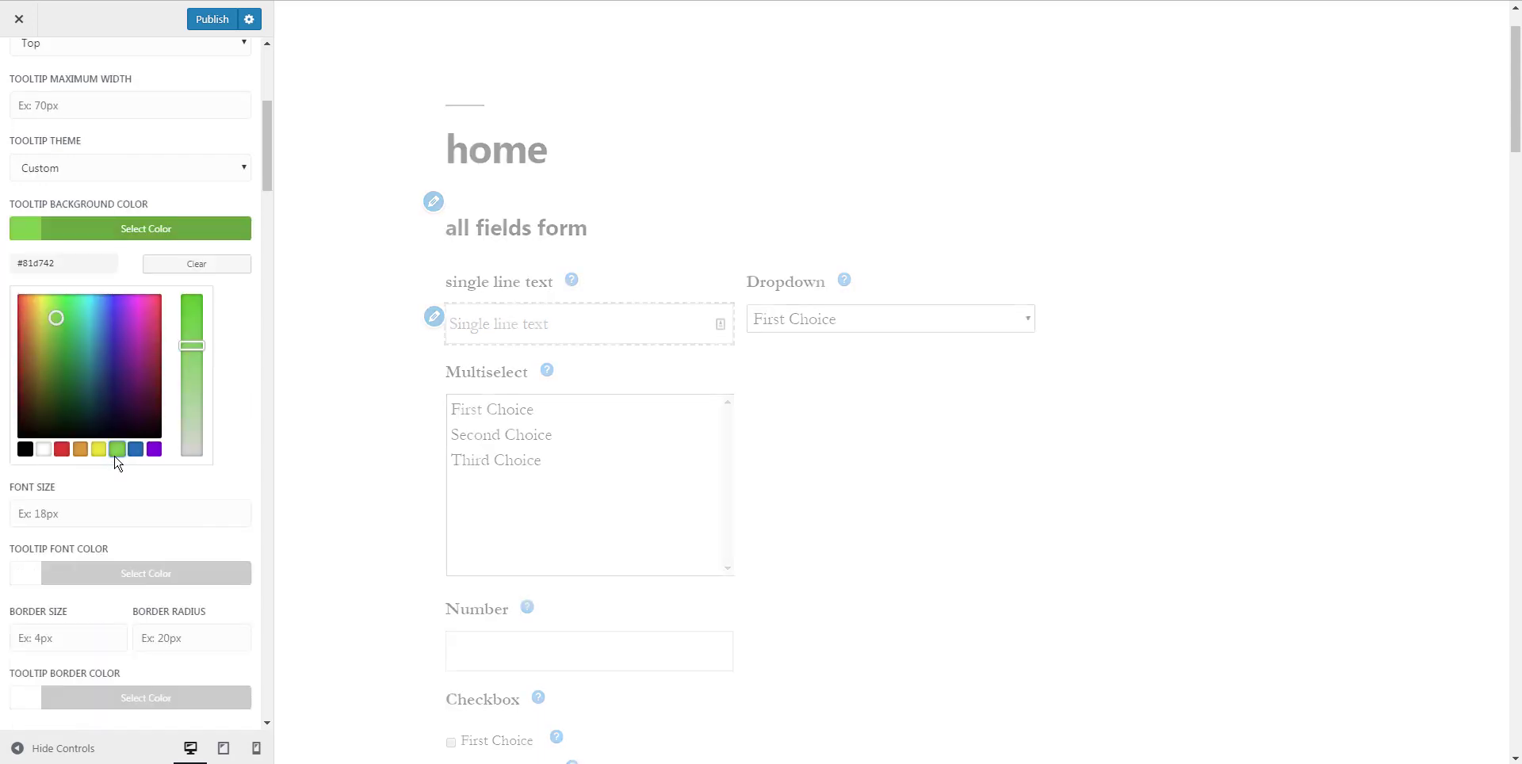
pyautogui.moveTo(571, 283)
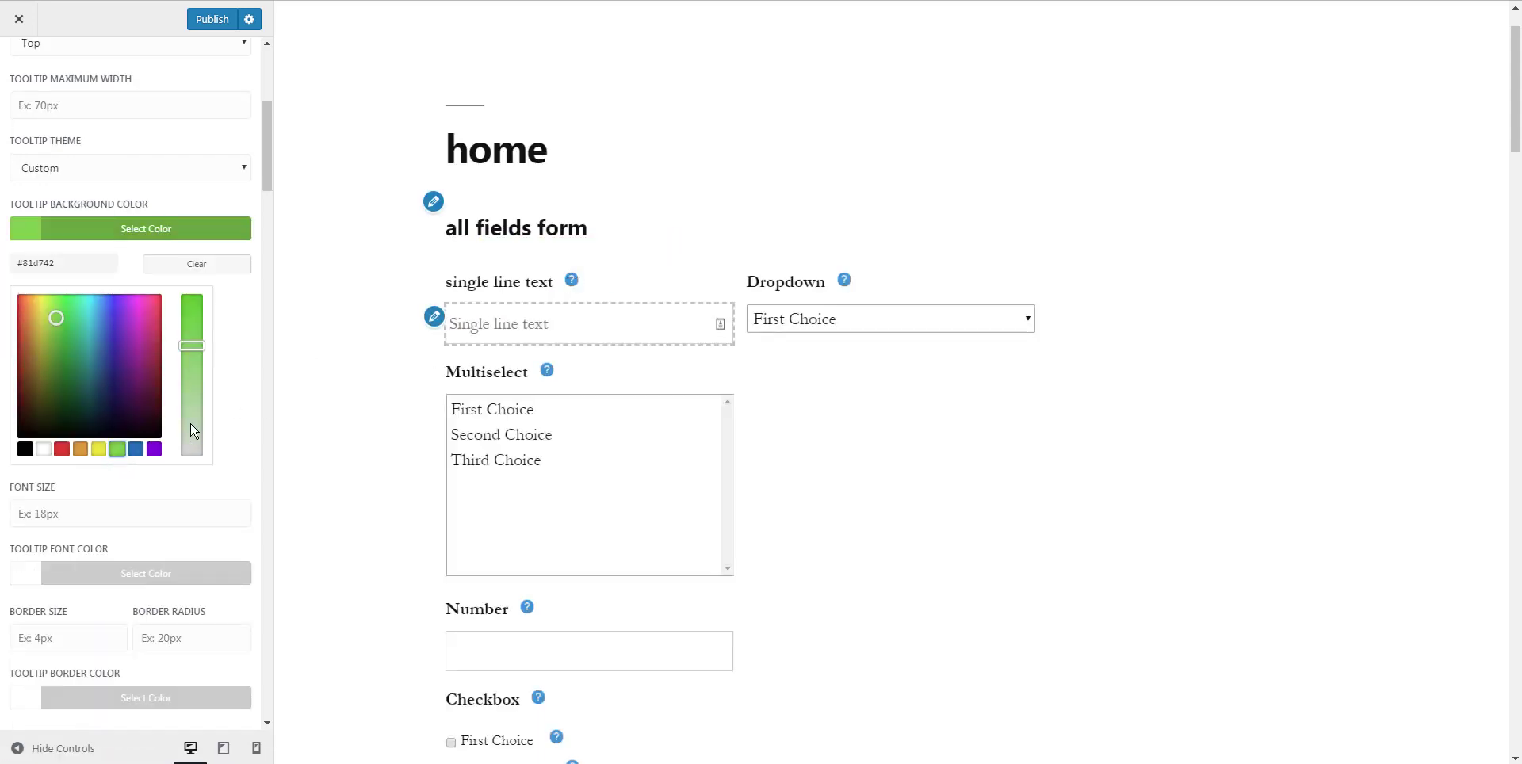
# - Set the tooltip font size to 30px and the font color to white (#ffffff)
pyautogui.scroll(-1, 193, 431)
pyautogui.click(159, 441)
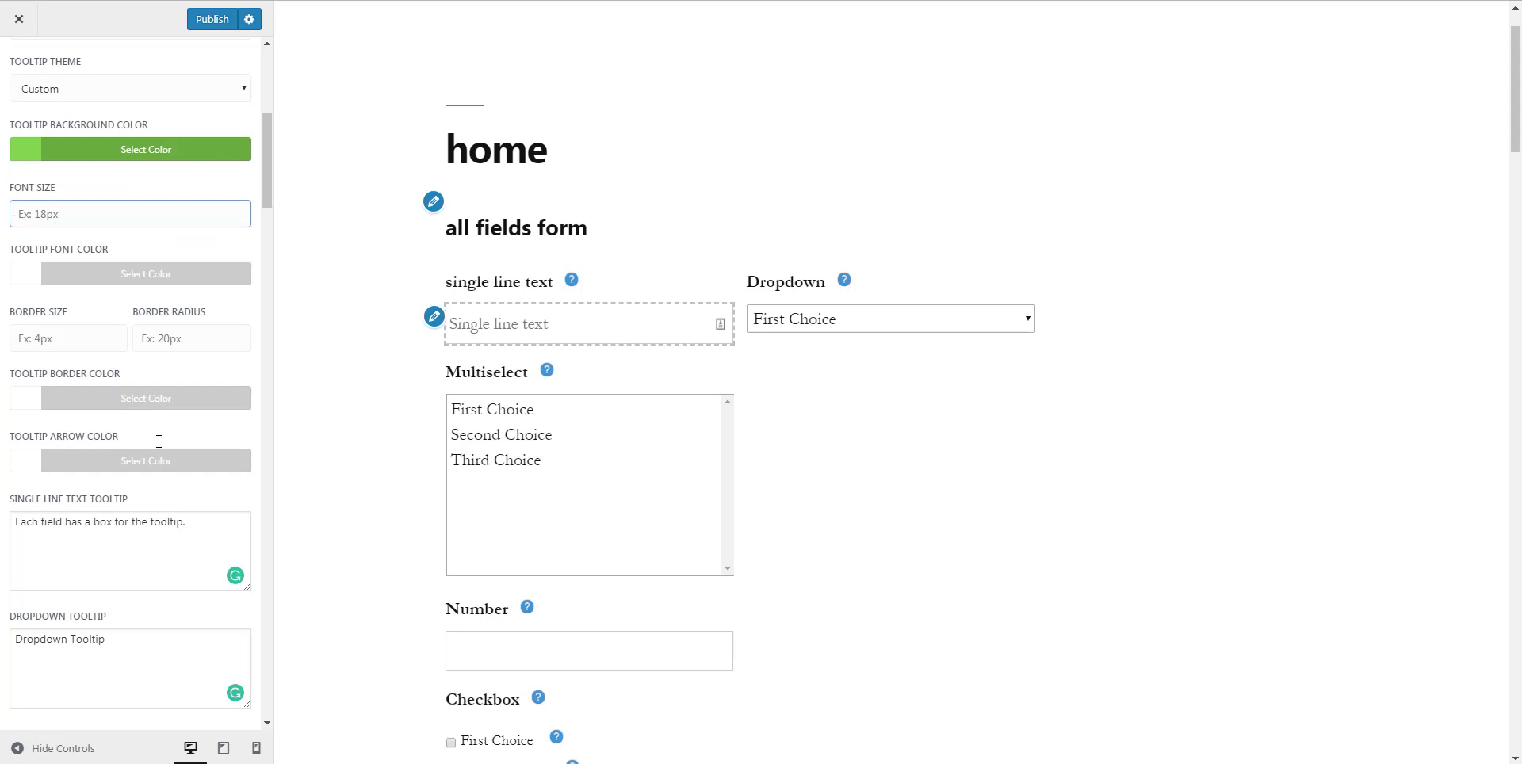
pyautogui.write('30px')
pyautogui.click(36, 280)
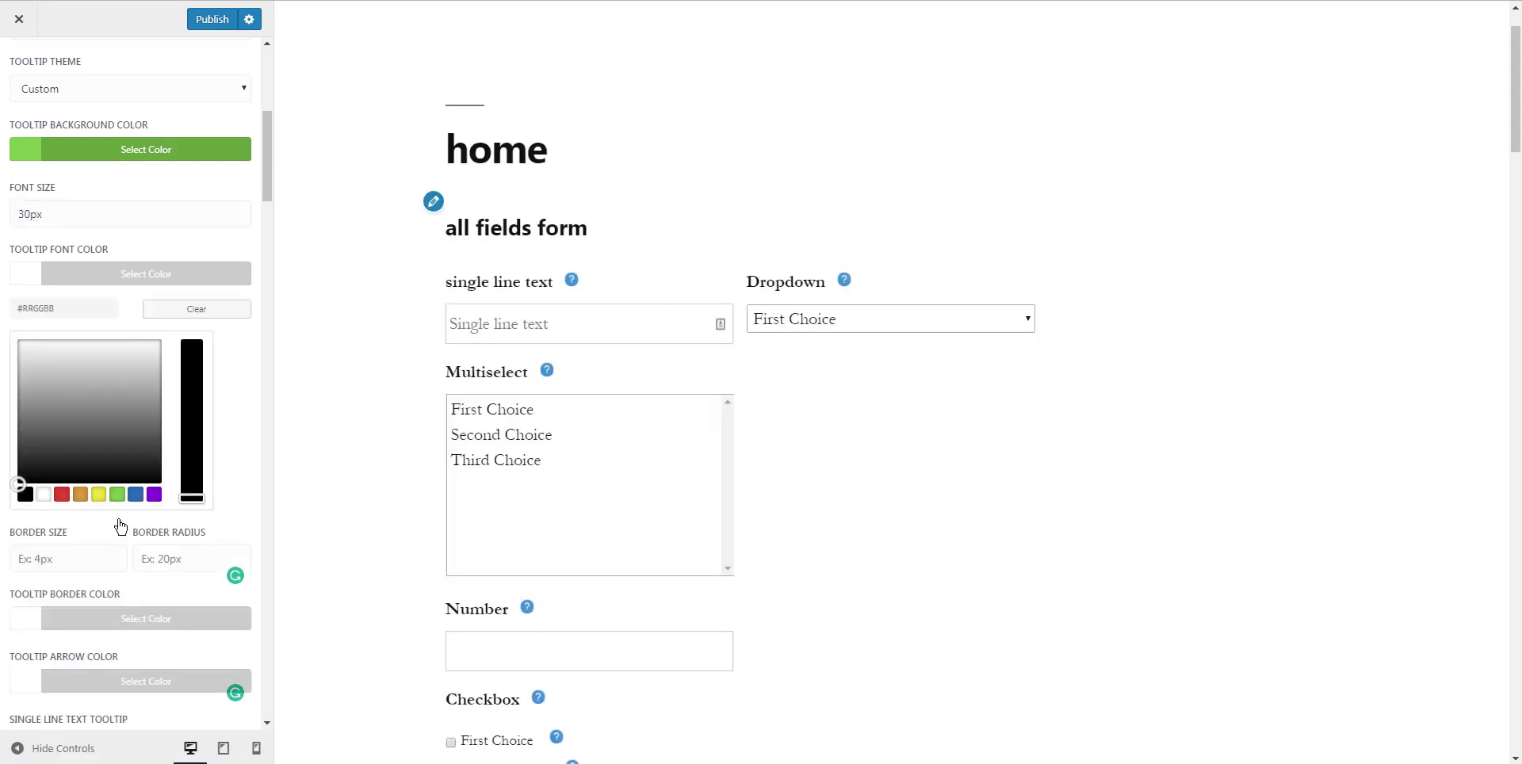
pyautogui.click(37, 496)
# - Set the tooltip border size to 5px and the border color to yellow (#eeee22)
pyautogui.click(50, 559)
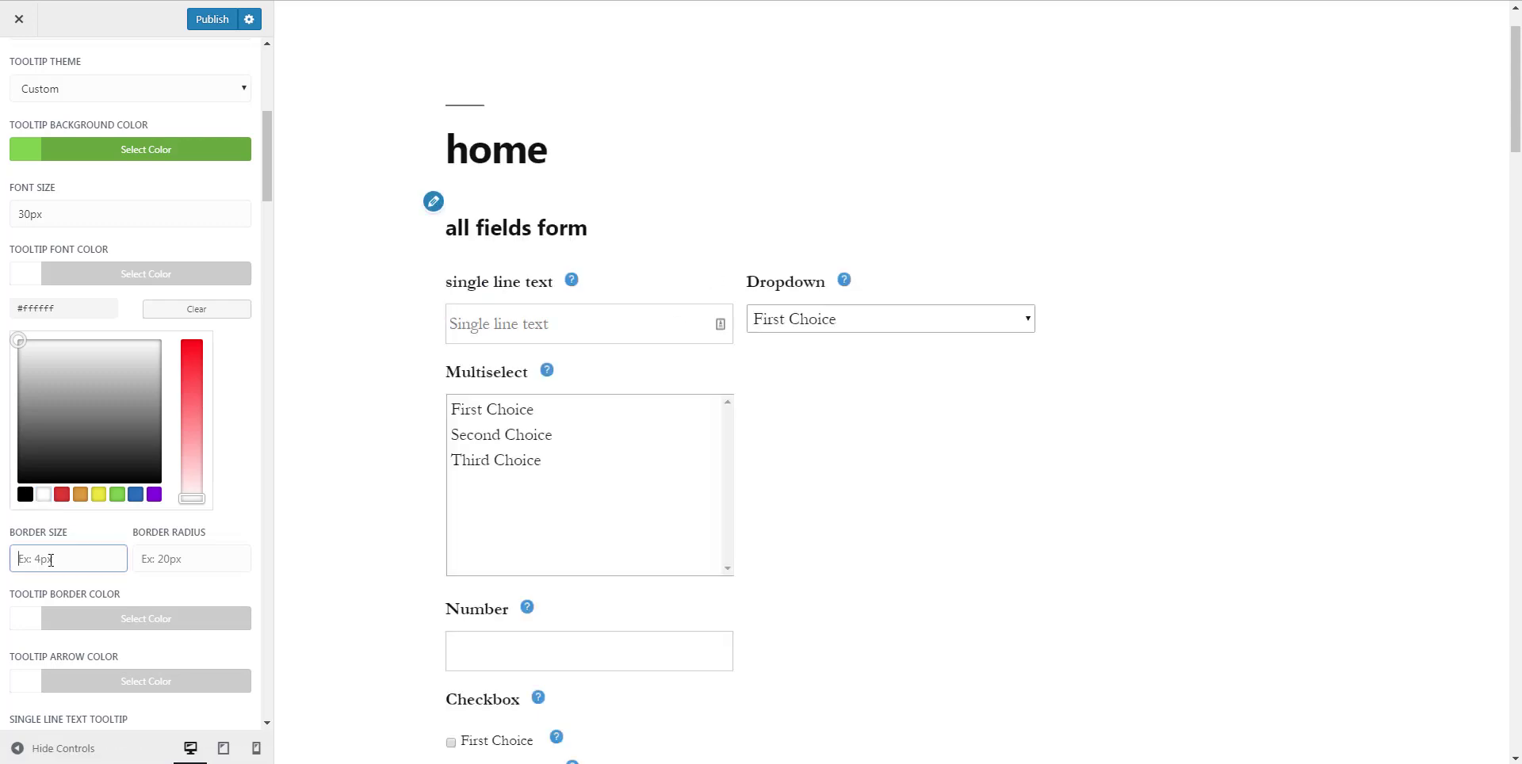
pyautogui.write('5px')
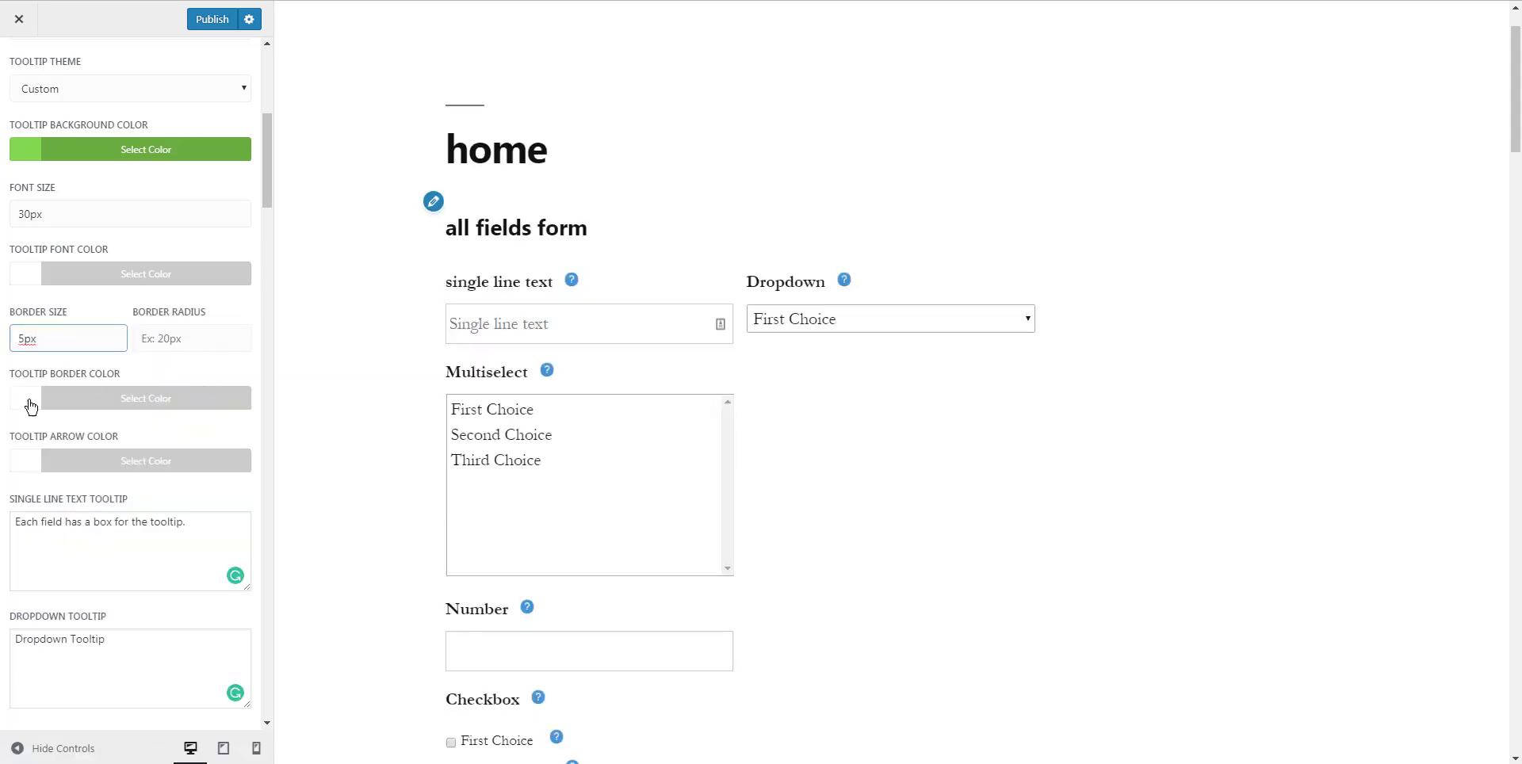
pyautogui.click(31, 404)
pyautogui.click(99, 618)
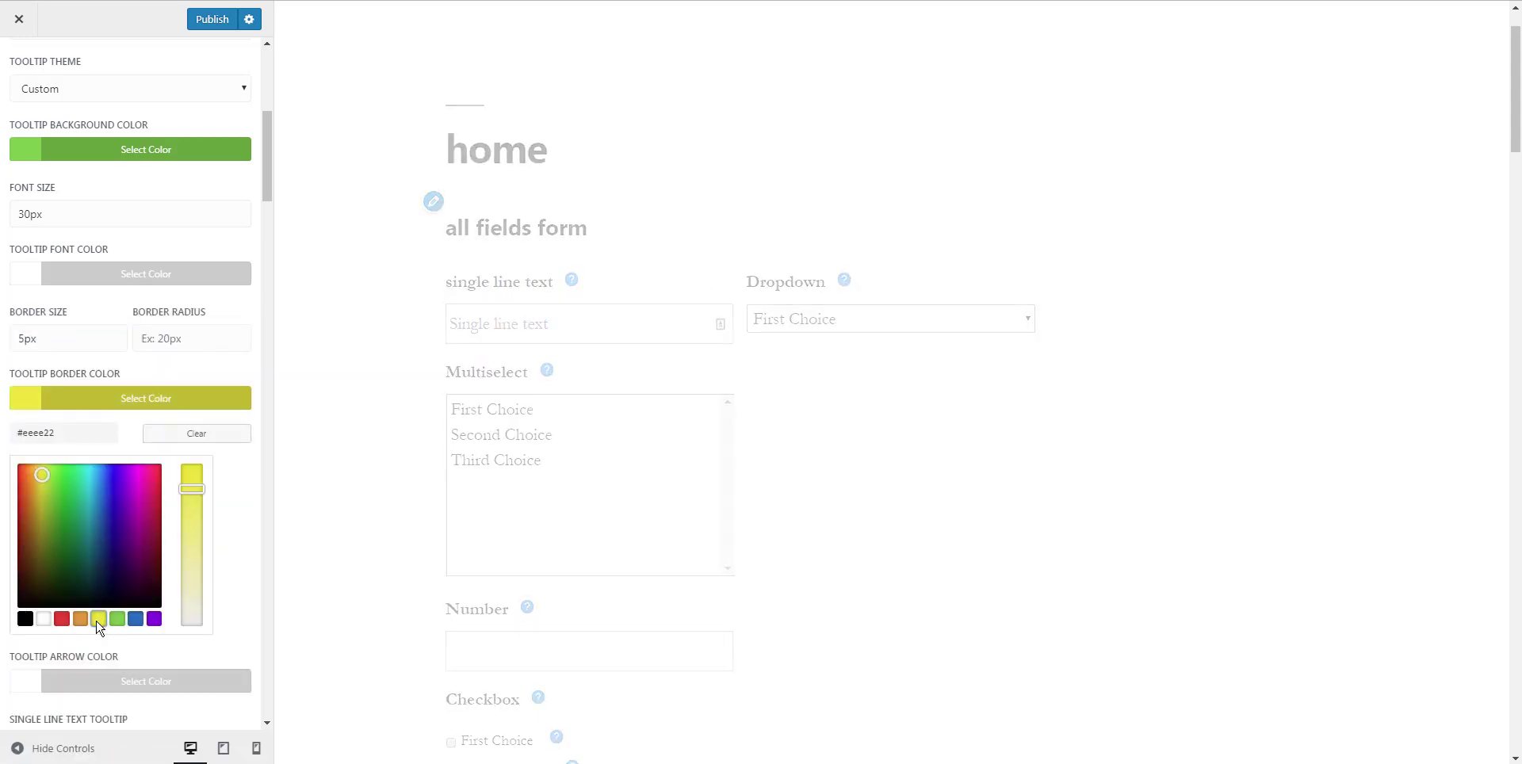
# - Set the tooltip arrow color to green (#81d742) and preview the single line text tooltip
pyautogui.scroll(-3, 79, 602)
pyautogui.click(26, 583)
pyautogui.click(116, 443)
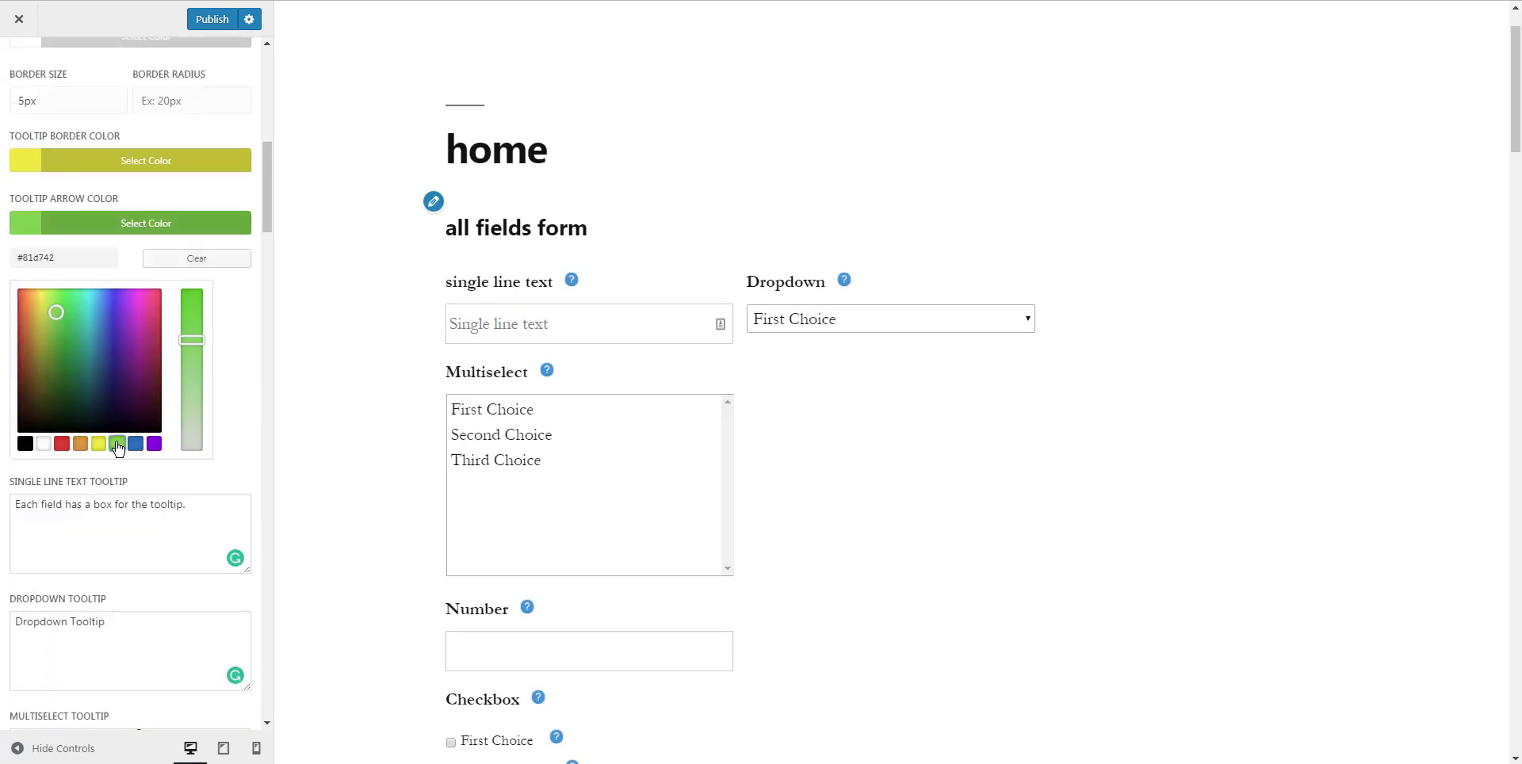
pyautogui.moveTo(572, 280)
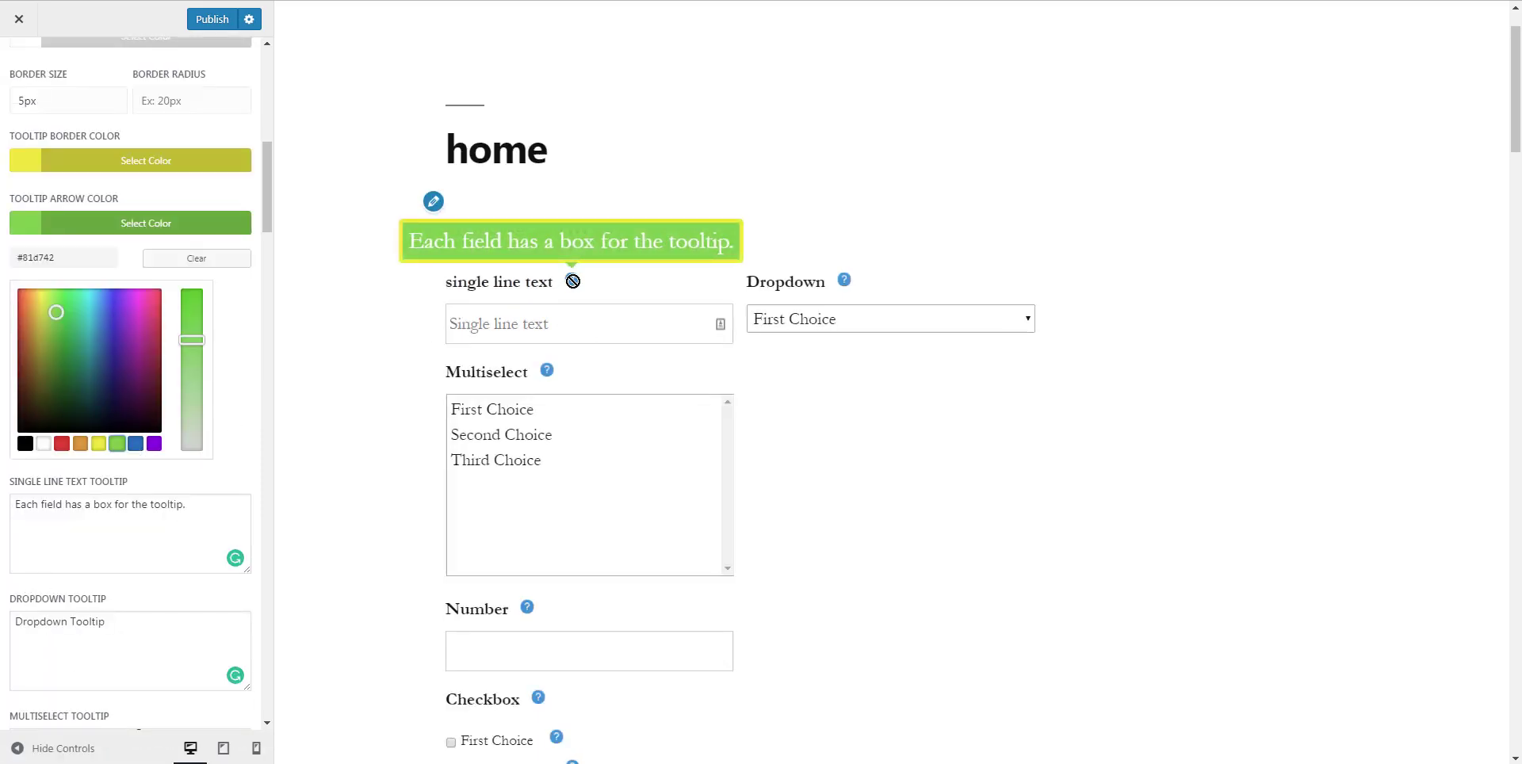
# - Set the tooltip border radius to 20px
pyautogui.click(191, 101)
pyautogui.write('20px')
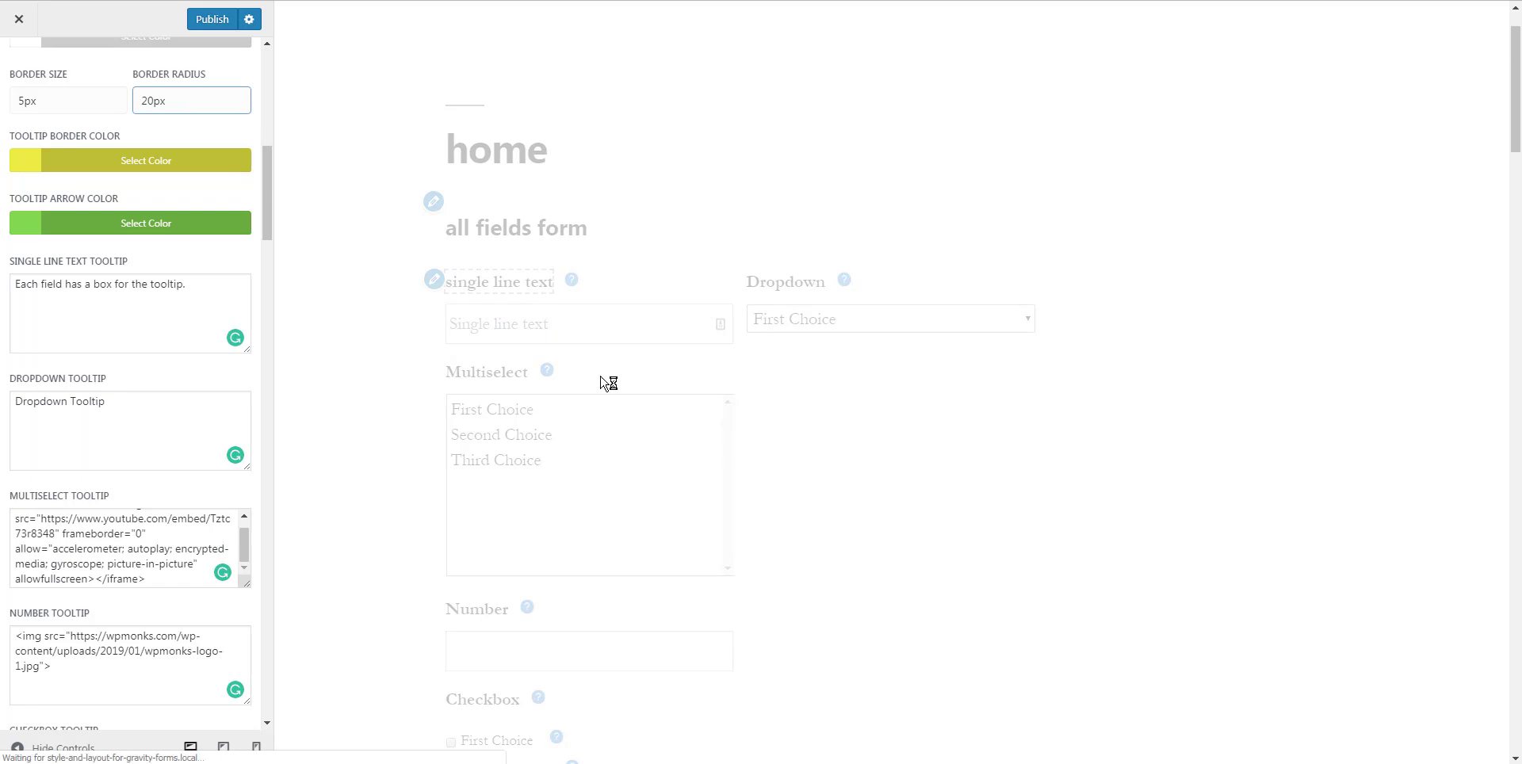
pyautogui.scroll(3, 209, 293)
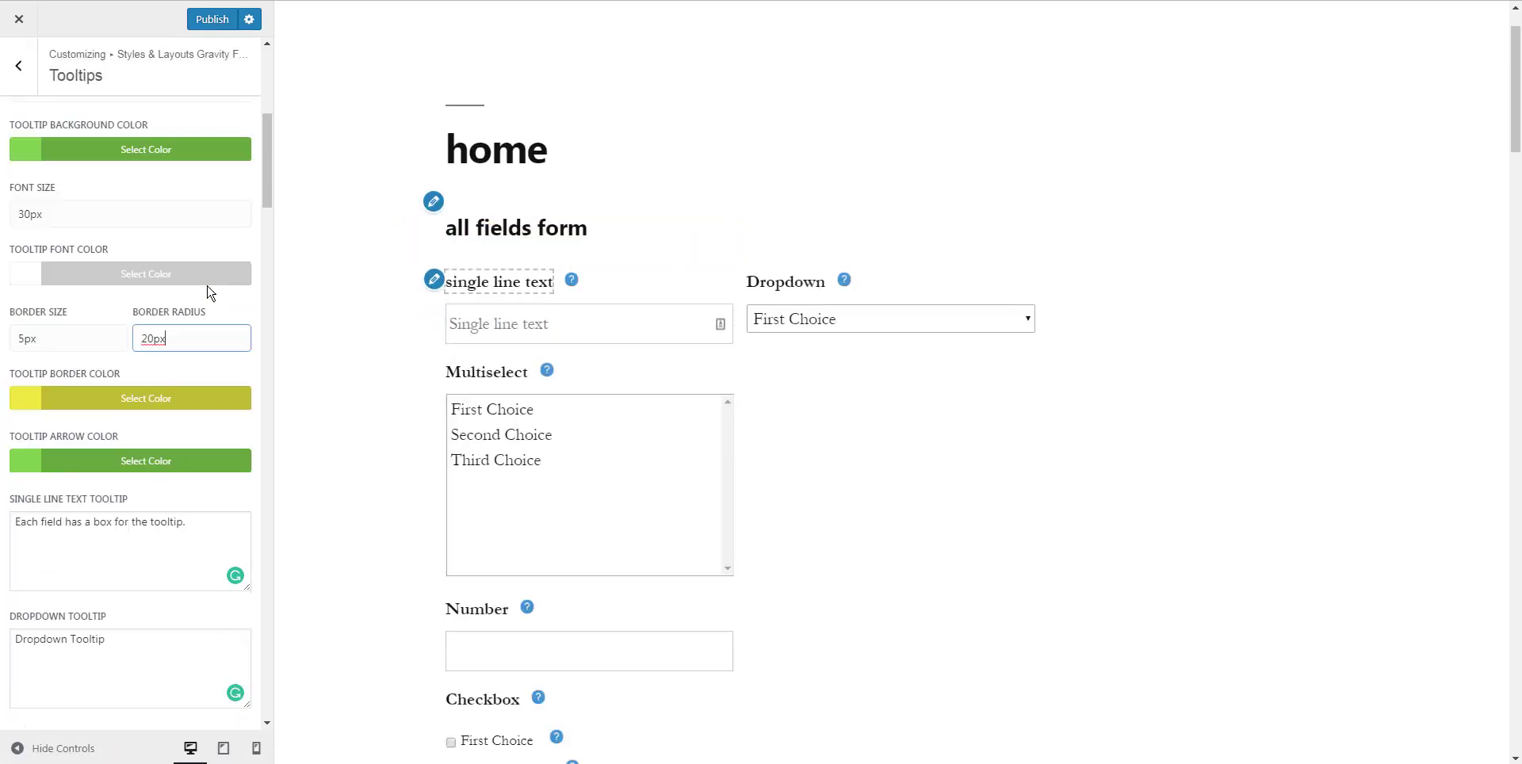
pyautogui.scroll(3, 209, 292)
pyautogui.scroll(-2, 546, 230)
# - Preview the restyled multiselect video tooltip on the form and publish the customizer changes
pyautogui.moveTo(546, 210)
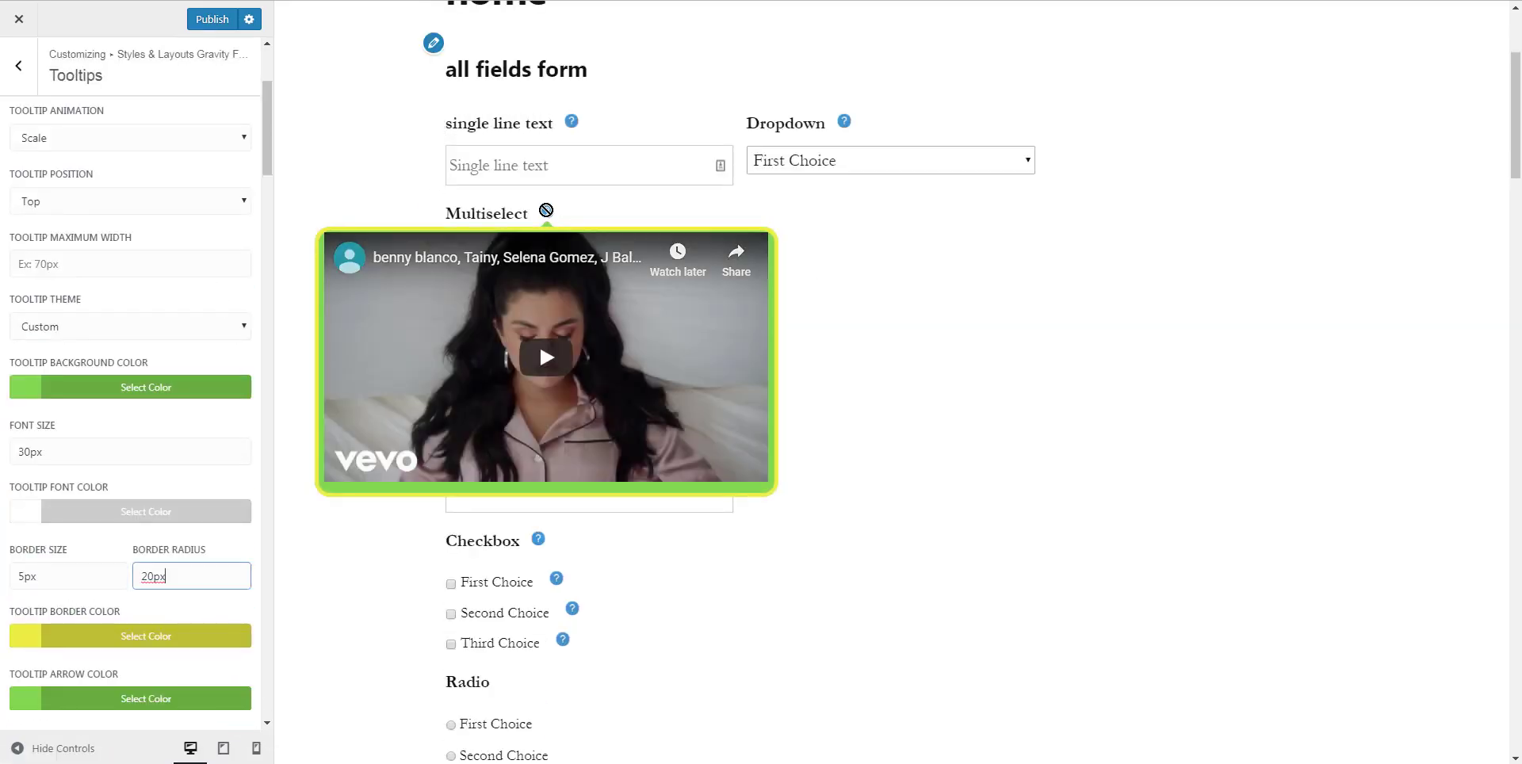
pyautogui.scroll(-1, 491, 217)
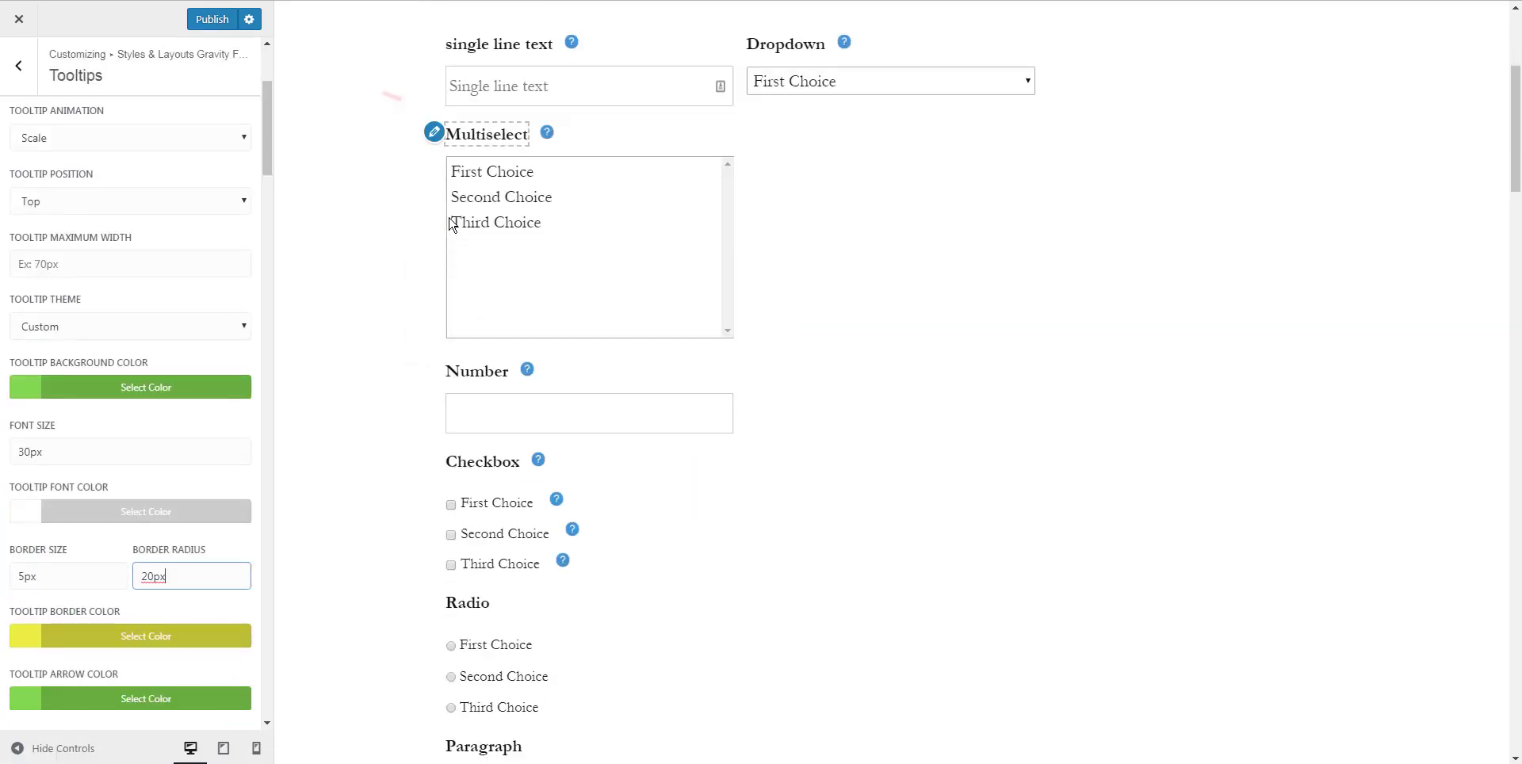
pyautogui.click(219, 22)
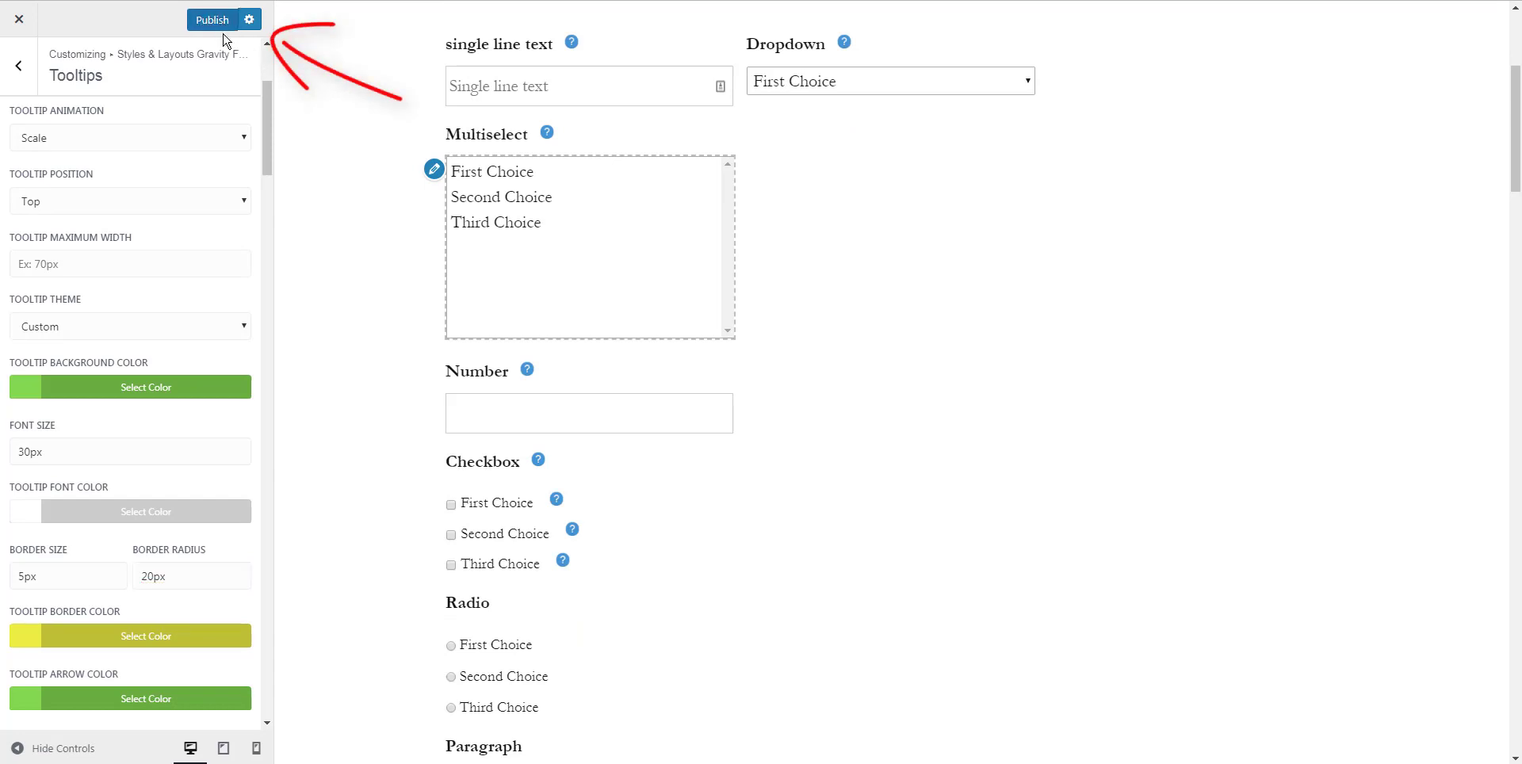